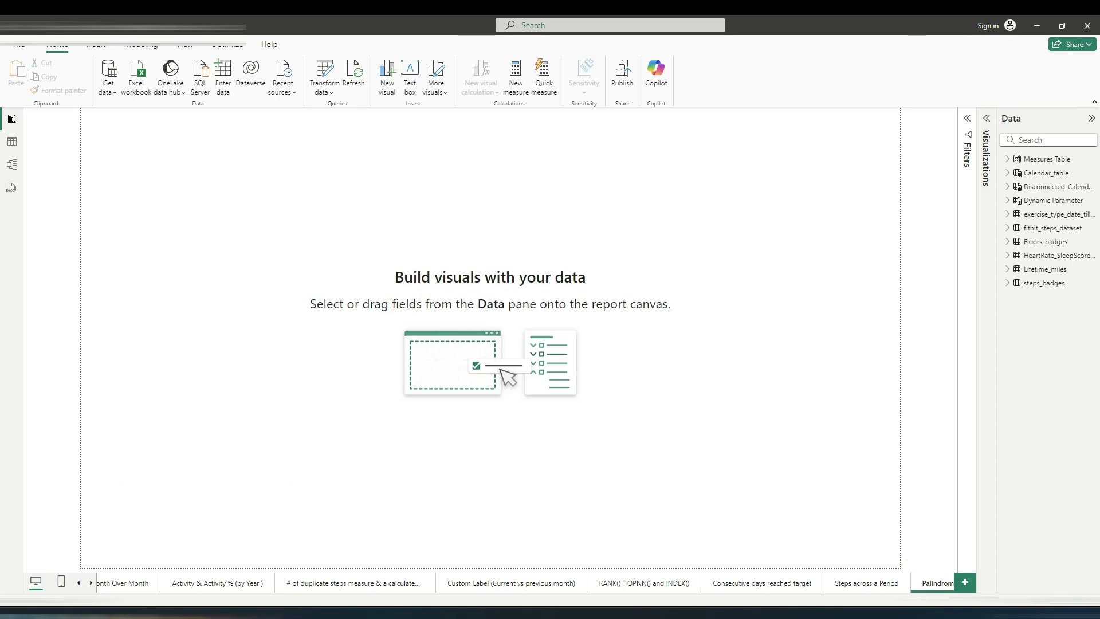
Switch to the browser and read the palindrome definition with its word and number examples
{"action": "key", "text": "alt+Tab"}
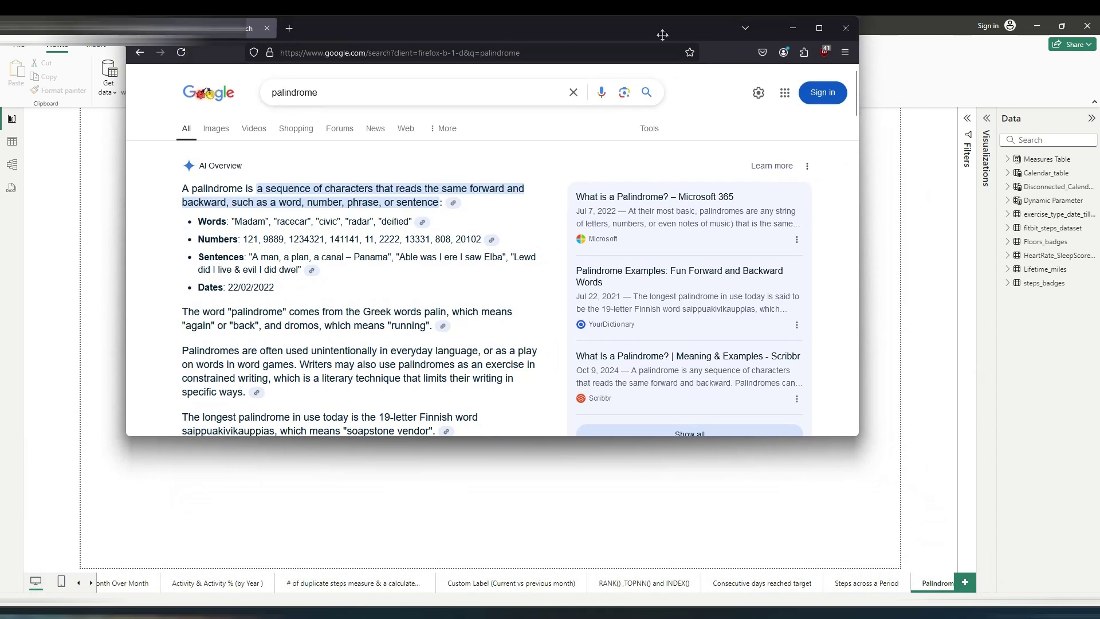
{"action": "double_click", "coordinate": [497, 33]}
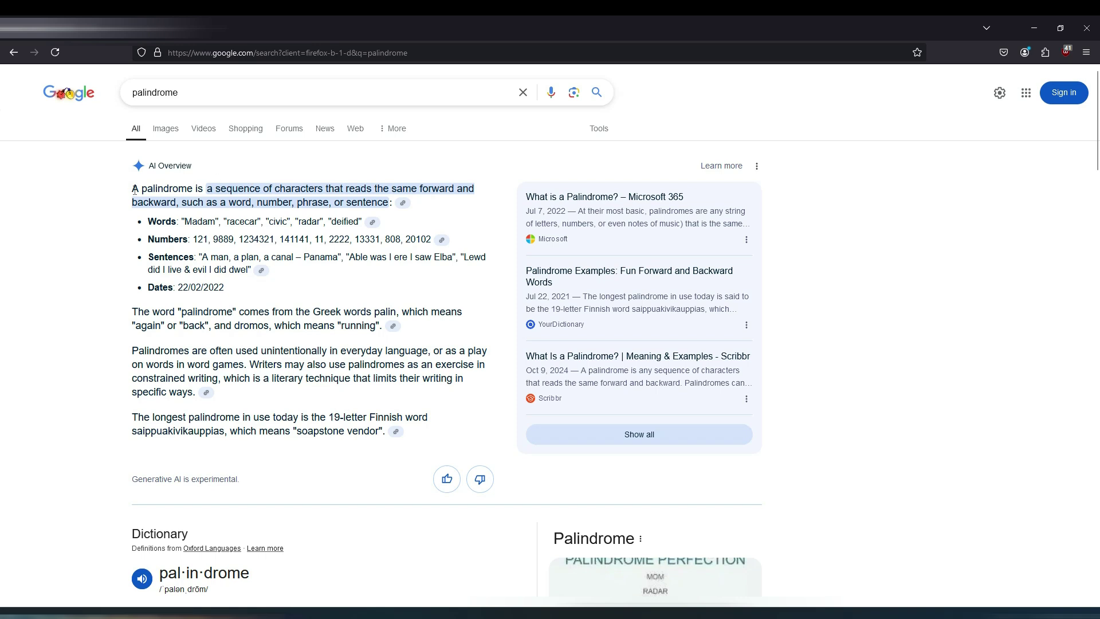
{"action": "left_click_drag", "start_coordinate": [135, 191], "coordinate": [388, 202]}
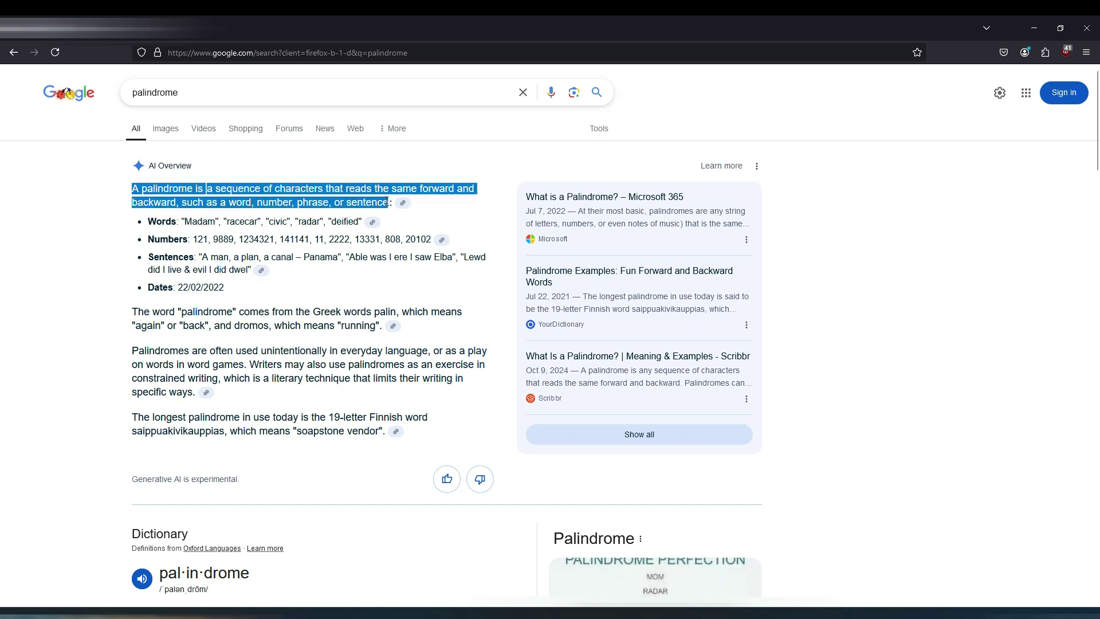
{"action": "left_click_drag", "start_coordinate": [193, 222], "coordinate": [352, 225]}
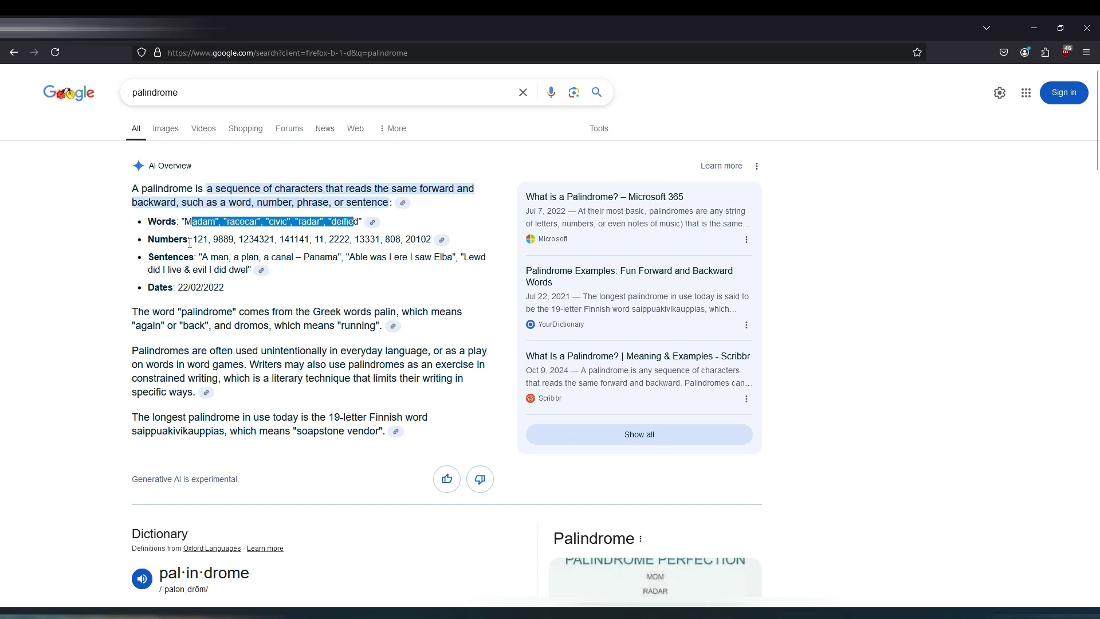
{"action": "left_click_drag", "start_coordinate": [191, 241], "coordinate": [427, 240]}
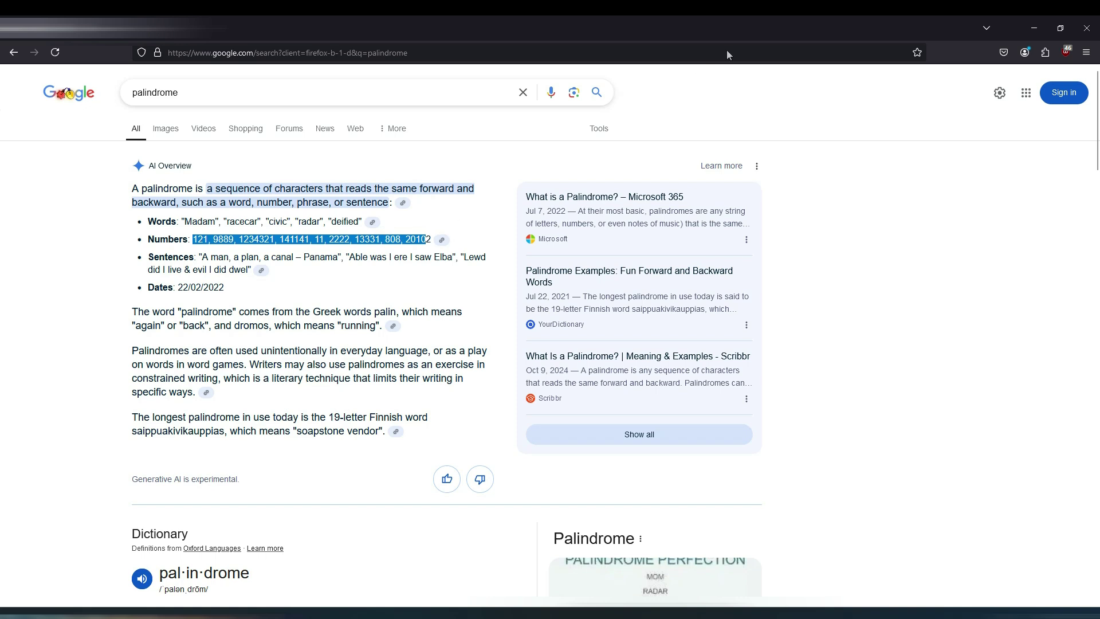
{"action": "left_click", "coordinate": [726, 29]}
{"action": "mouse_move", "coordinate": [186, 250]}
{"action": "left_mouse_down"}
{"action": "mouse_move", "coordinate": [202, 228]}
{"action": "mouse_move", "coordinate": [436, 228]}
{"action": "left_mouse_up"}
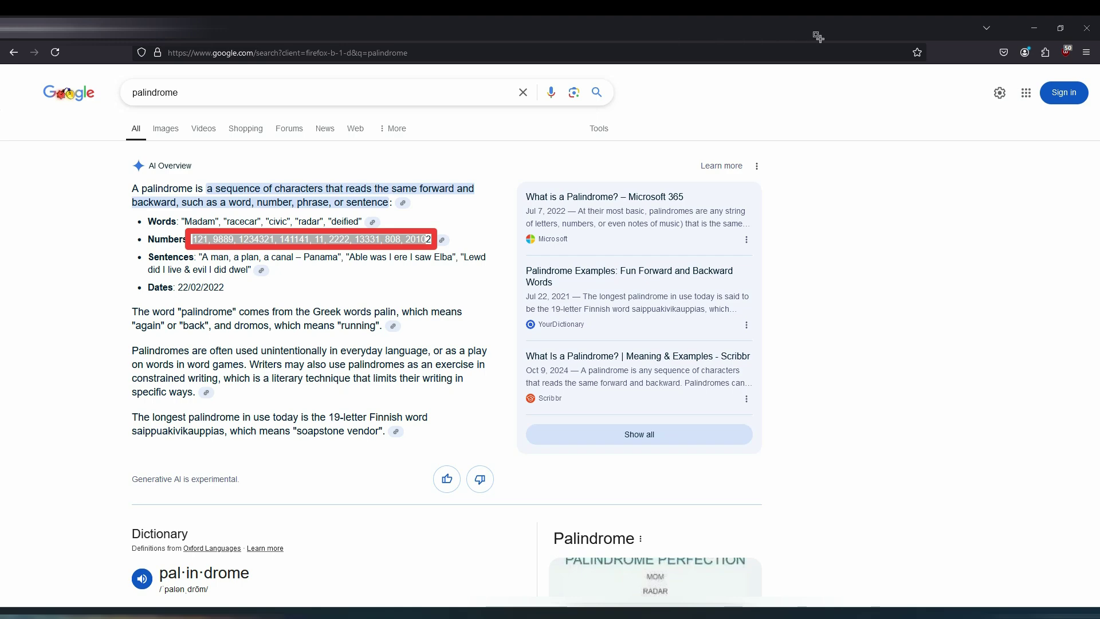
{"action": "left_click", "coordinate": [922, 35]}
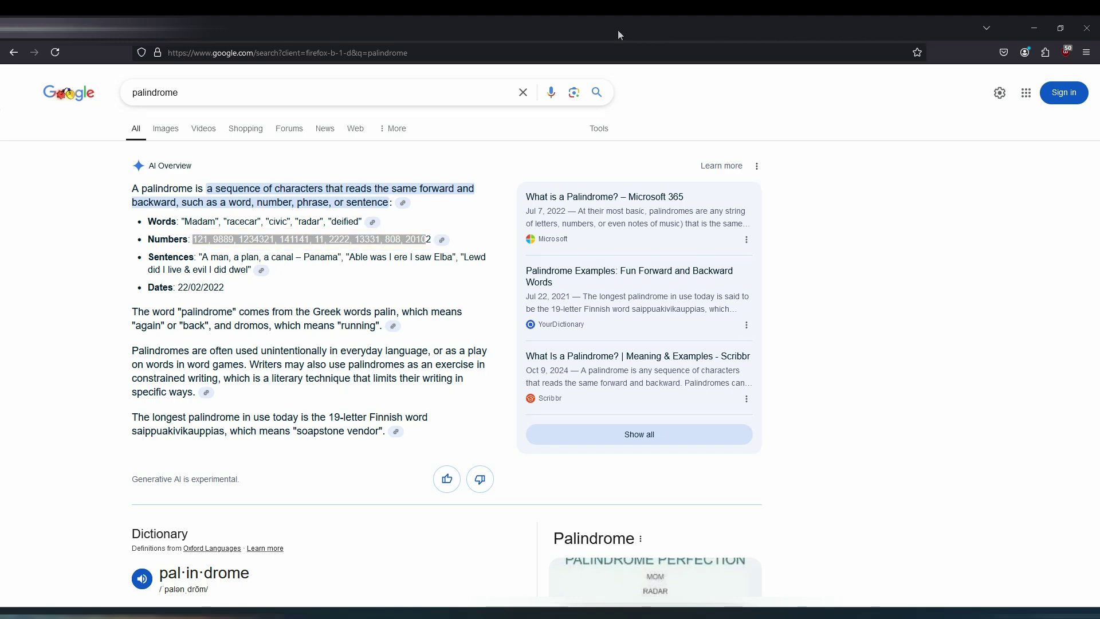
Switch back to Power BI and examine the columns of the fitbit_steps_dataset table, including total_steps and total_calories
{"action": "key", "text": "alt+Tab"}
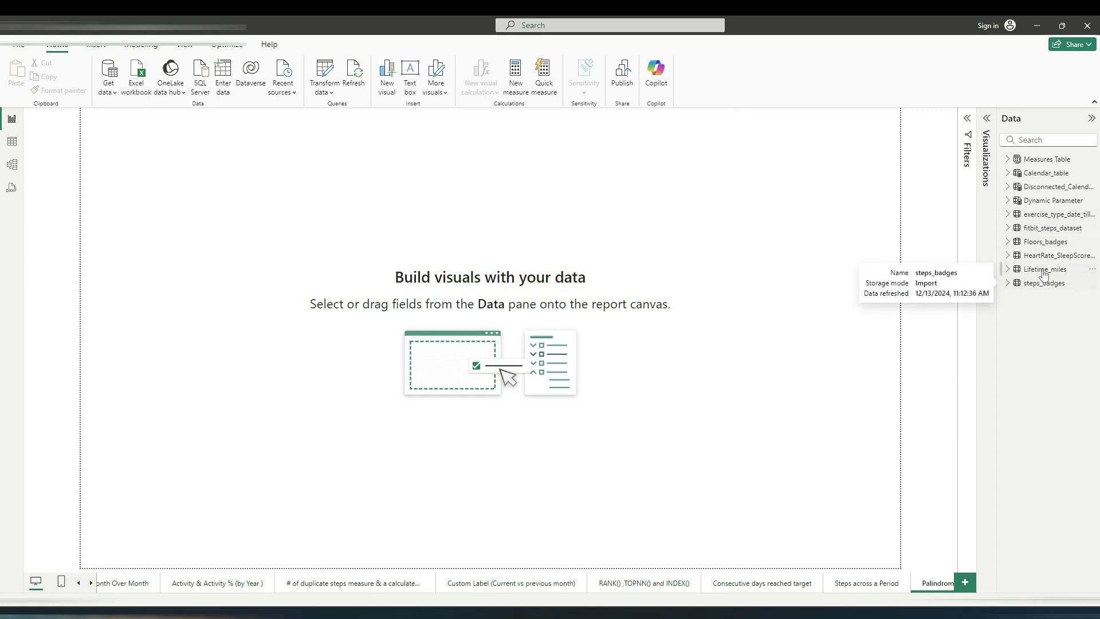
{"action": "left_click", "coordinate": [1040, 229]}
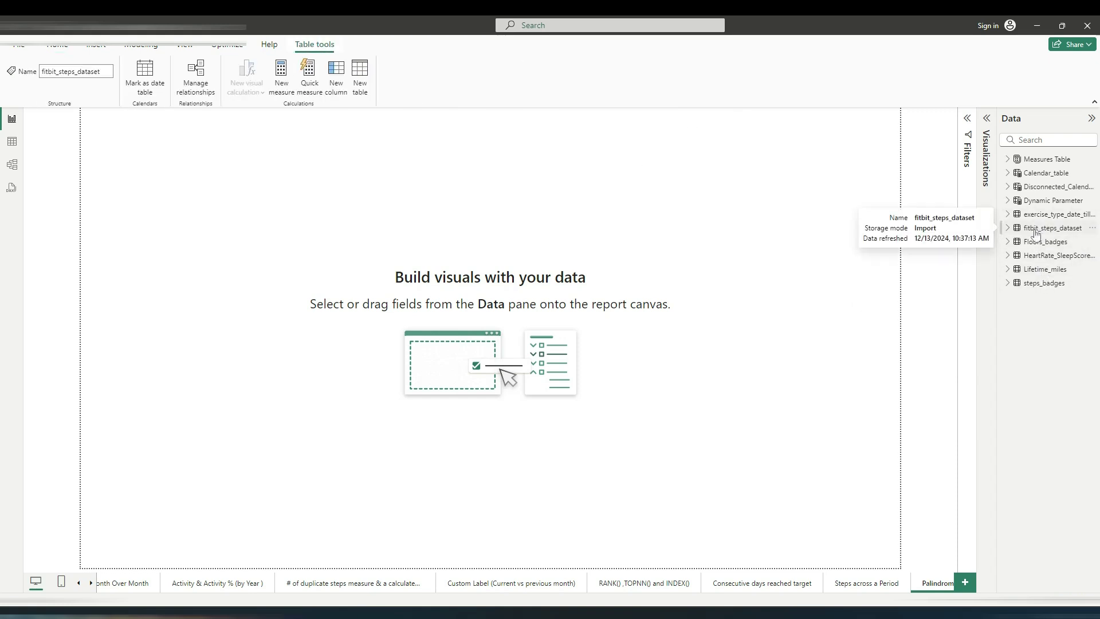
{"action": "left_click", "coordinate": [12, 140]}
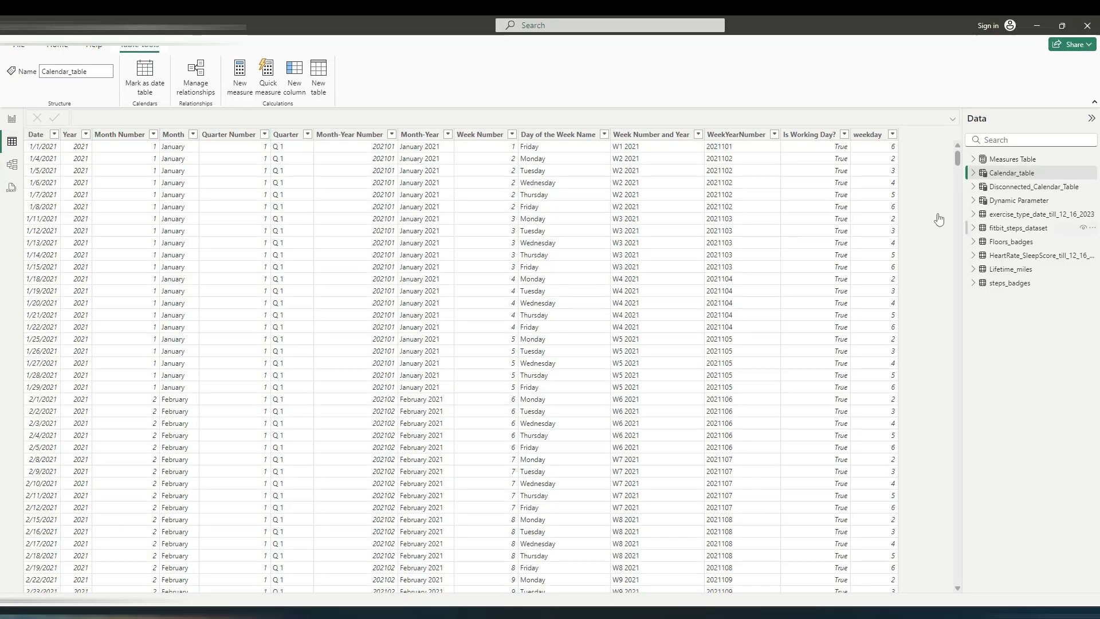
{"action": "left_click", "coordinate": [1026, 229]}
{"action": "left_click", "coordinate": [91, 137]}
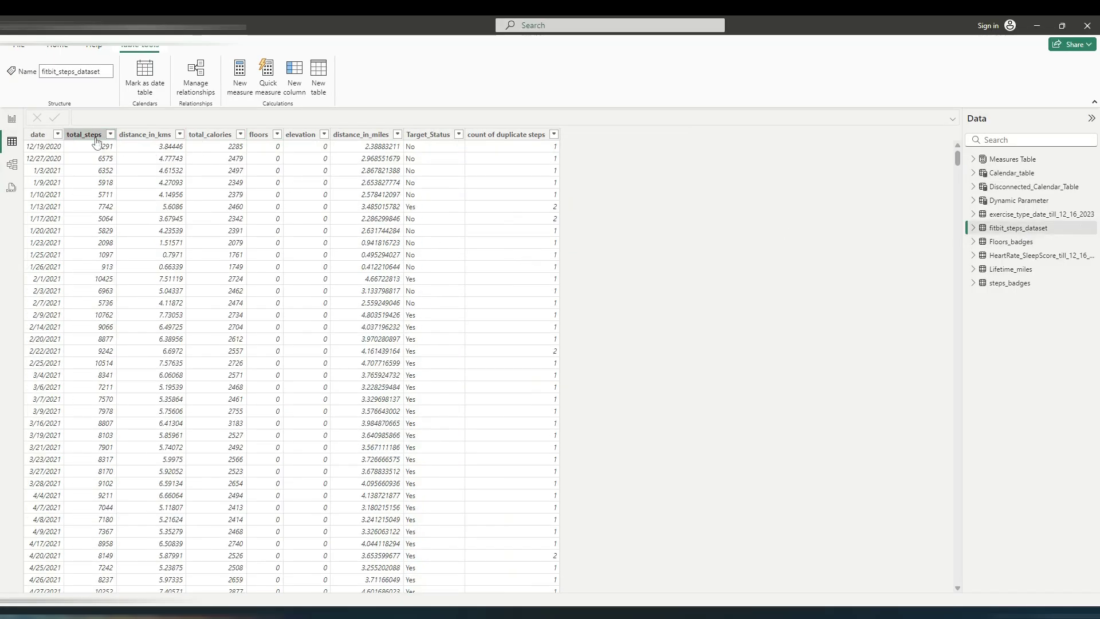
{"action": "left_click", "coordinate": [144, 136]}
{"action": "left_click", "coordinate": [201, 136]}
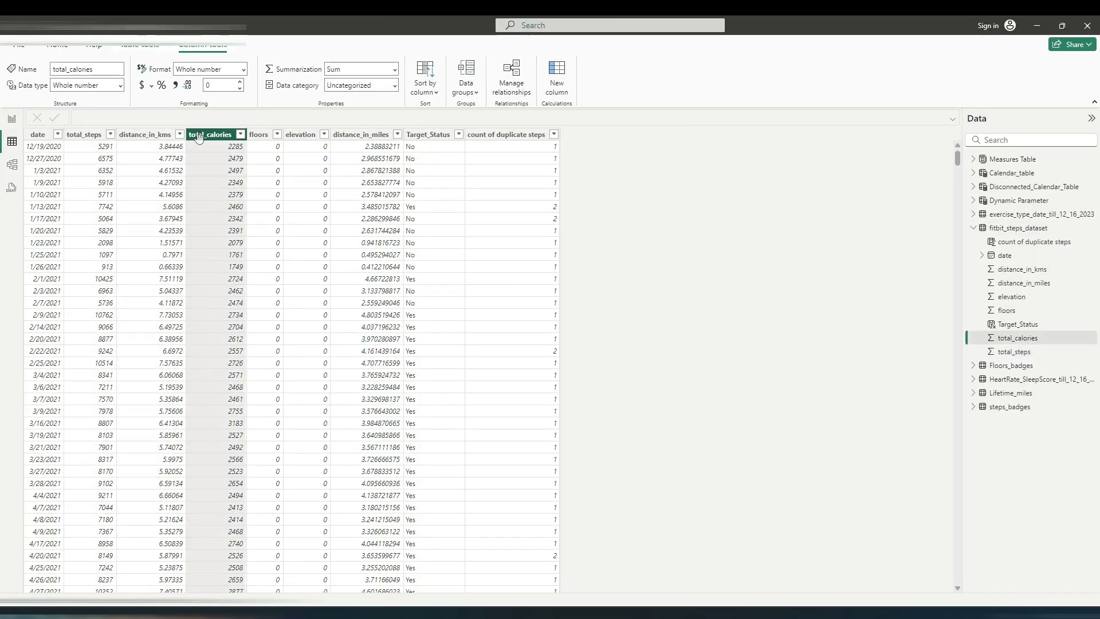
{"action": "left_click", "coordinate": [262, 137]}
{"action": "left_click", "coordinate": [296, 138]}
{"action": "left_click", "coordinate": [357, 138]}
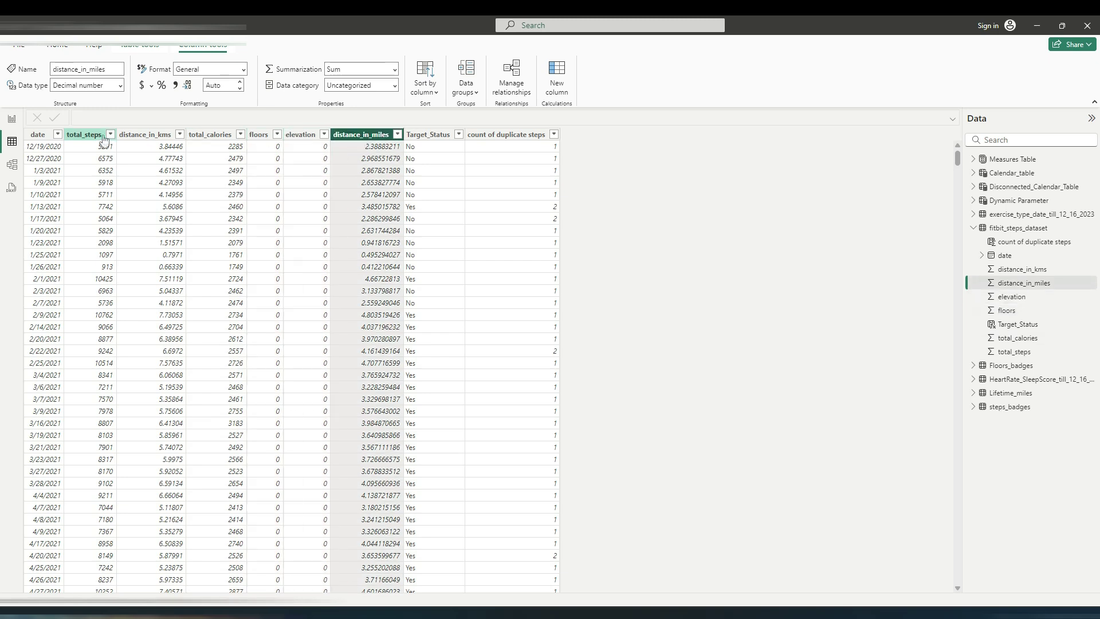
{"action": "left_click", "coordinate": [98, 138]}
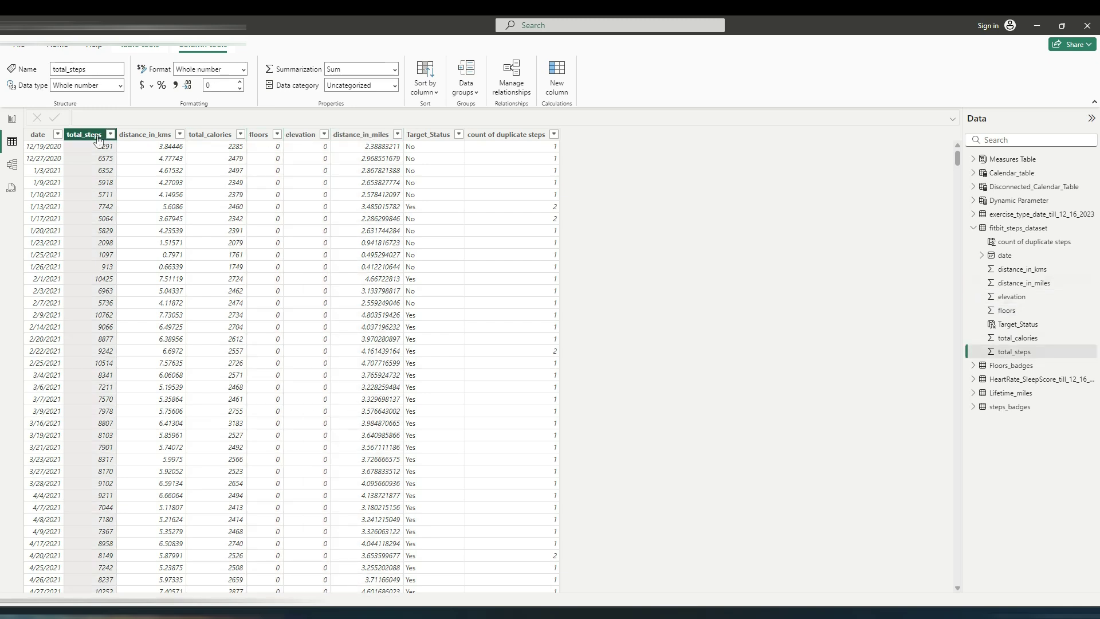
Open the Power Query Editor from the report and create a reference of the fitbit_steps_dataset query
{"action": "left_click", "coordinate": [11, 120]}
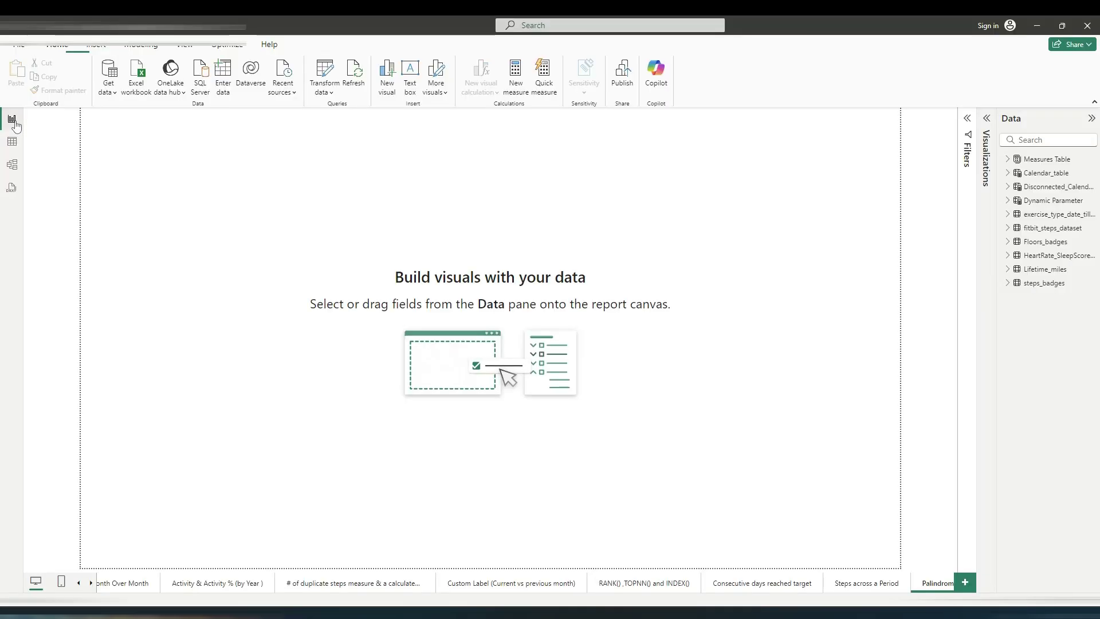
{"action": "left_click", "coordinate": [327, 91]}
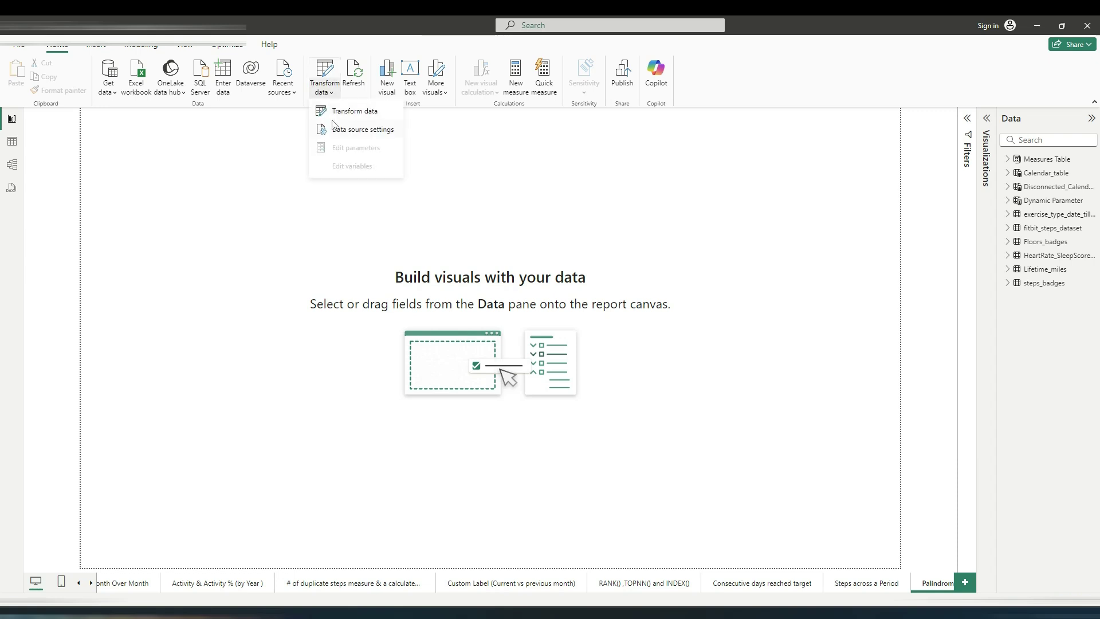
{"action": "left_click", "coordinate": [341, 115]}
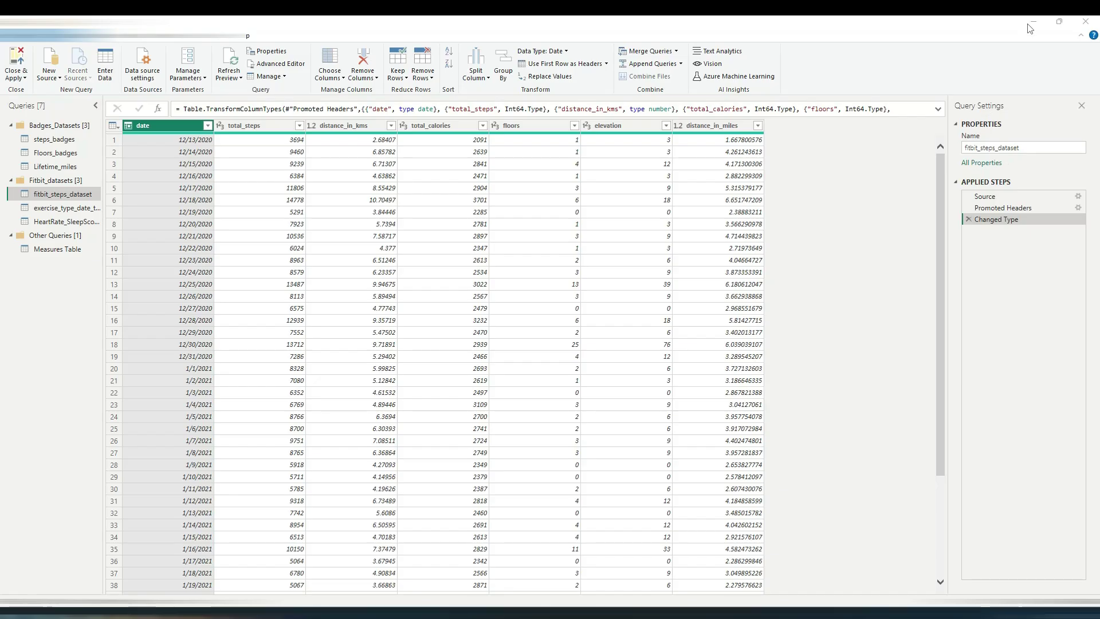
{"action": "right_click", "coordinate": [66, 197]}
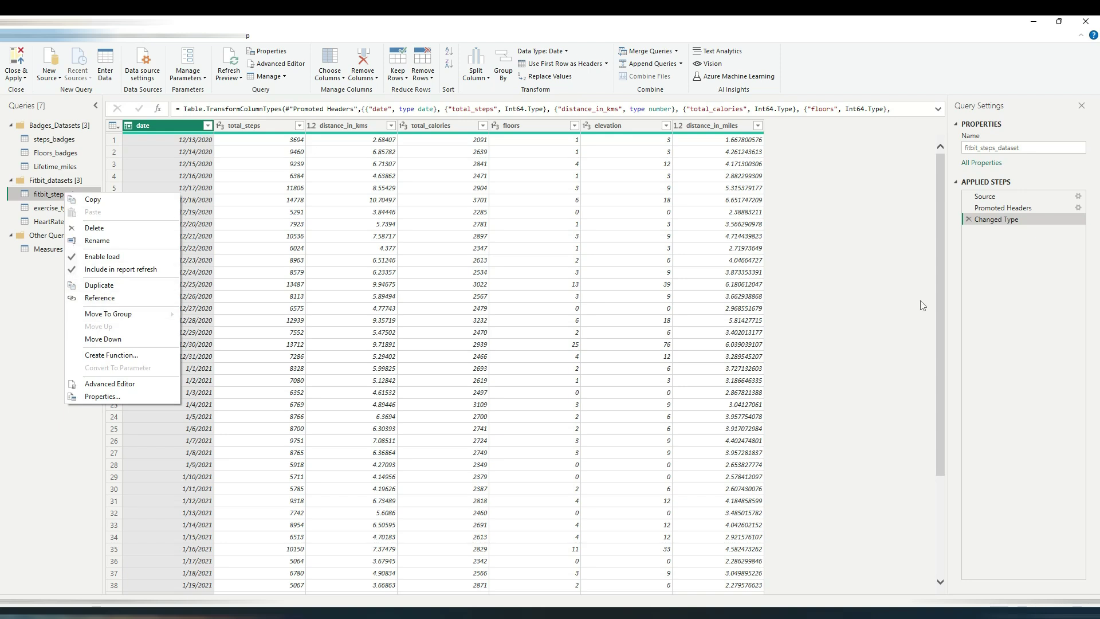
{"action": "left_click", "coordinate": [100, 298]}
Rename the referenced query as Data_for_palindrome_&_others
{"action": "right_click", "coordinate": [62, 236]}
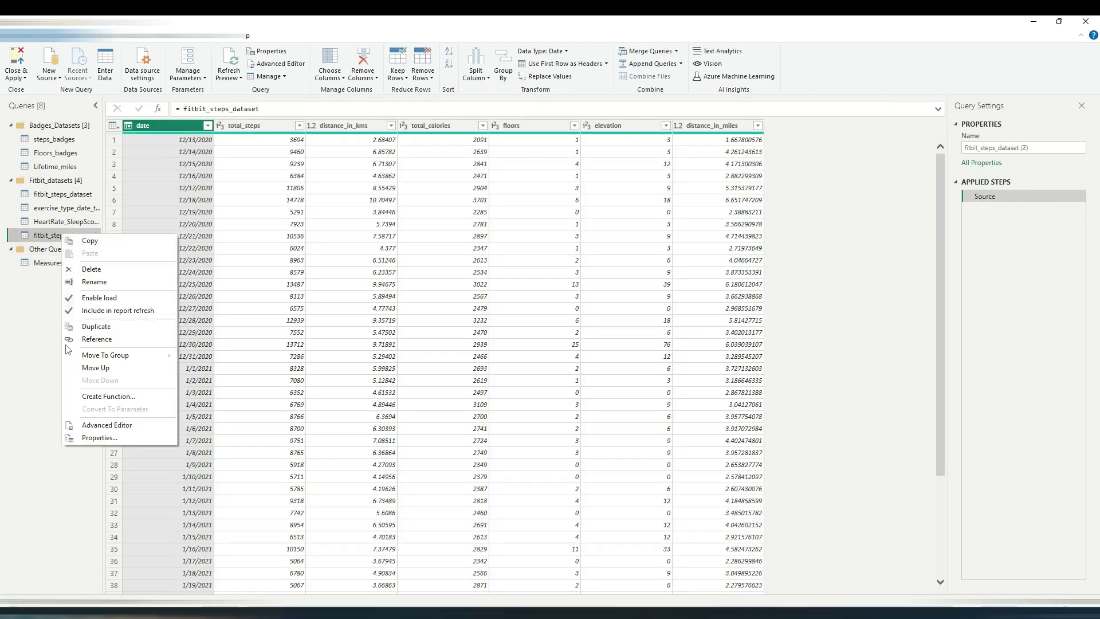
{"action": "left_click", "coordinate": [96, 282]}
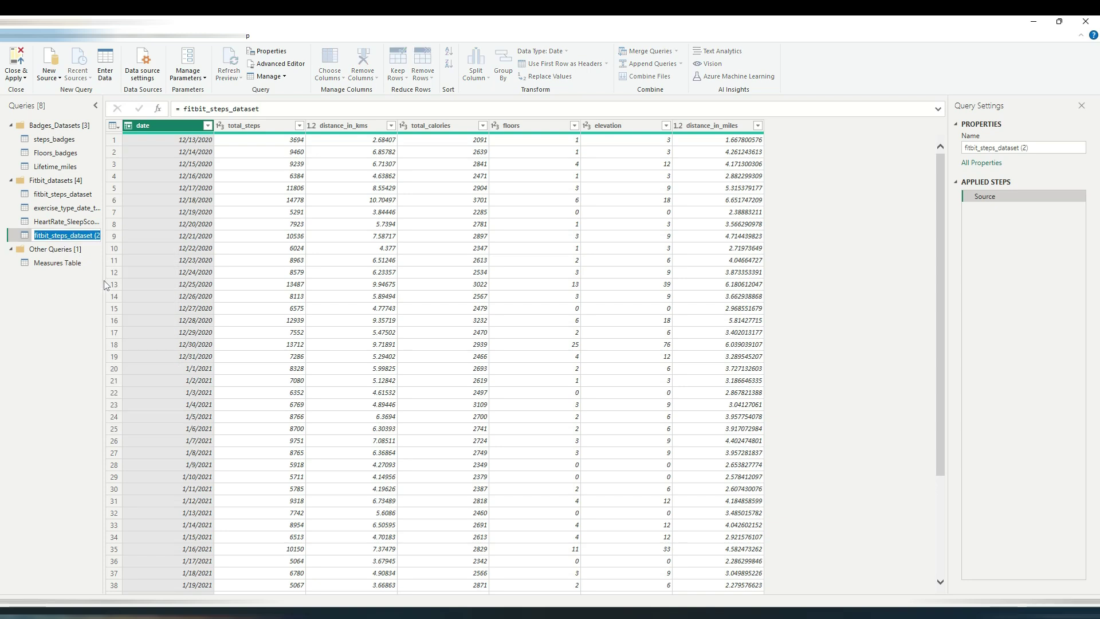
{"action": "type", "text": "Data_for_palindrom"}
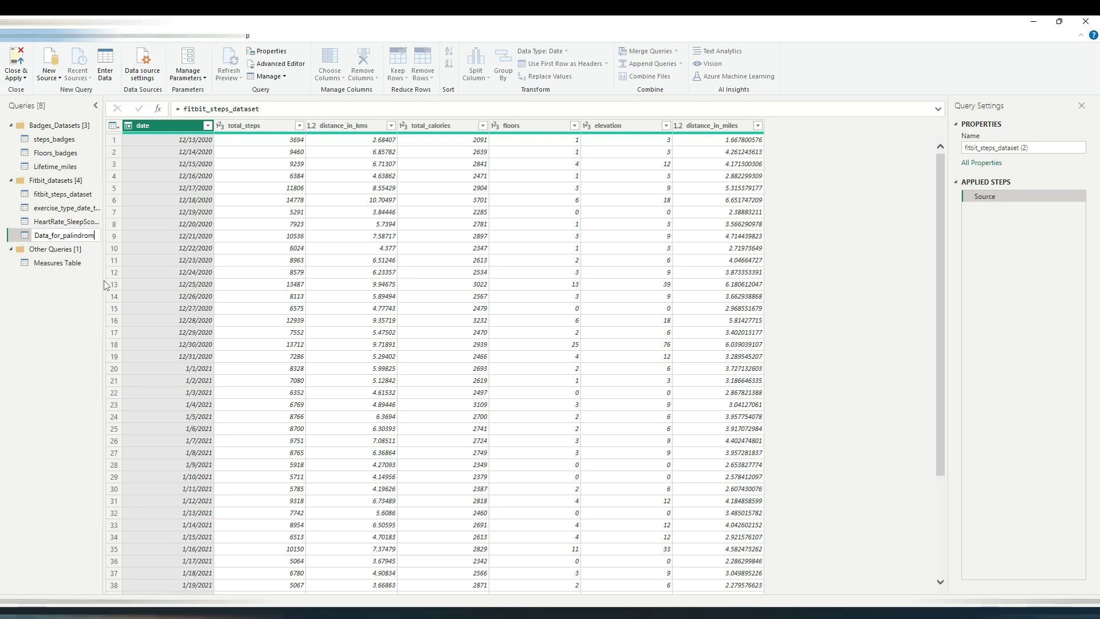
{"action": "type", "text": "e_&_"}
{"action": "type", "text": "others"}
{"action": "type", "text": "&_othe"}
{"action": "key", "text": "Return"}
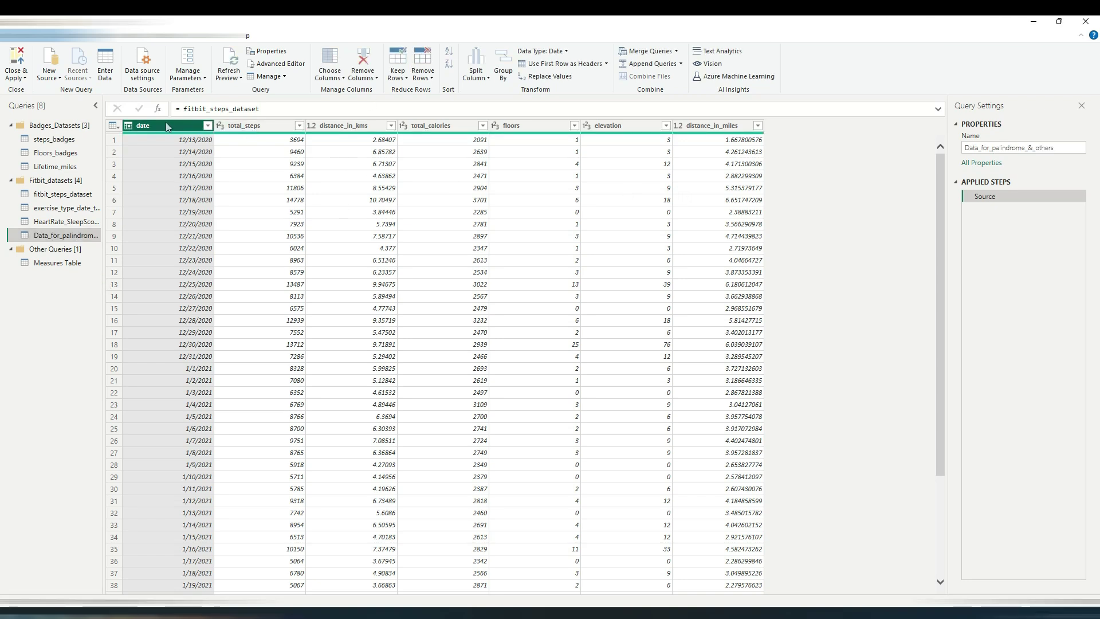
Keep only the date, total_steps and total_calories columns by removing the other columns
{"action": "left_click", "coordinate": [229, 130], "text": "ctrl"}
{"action": "left_click", "coordinate": [444, 131], "text": "ctrl"}
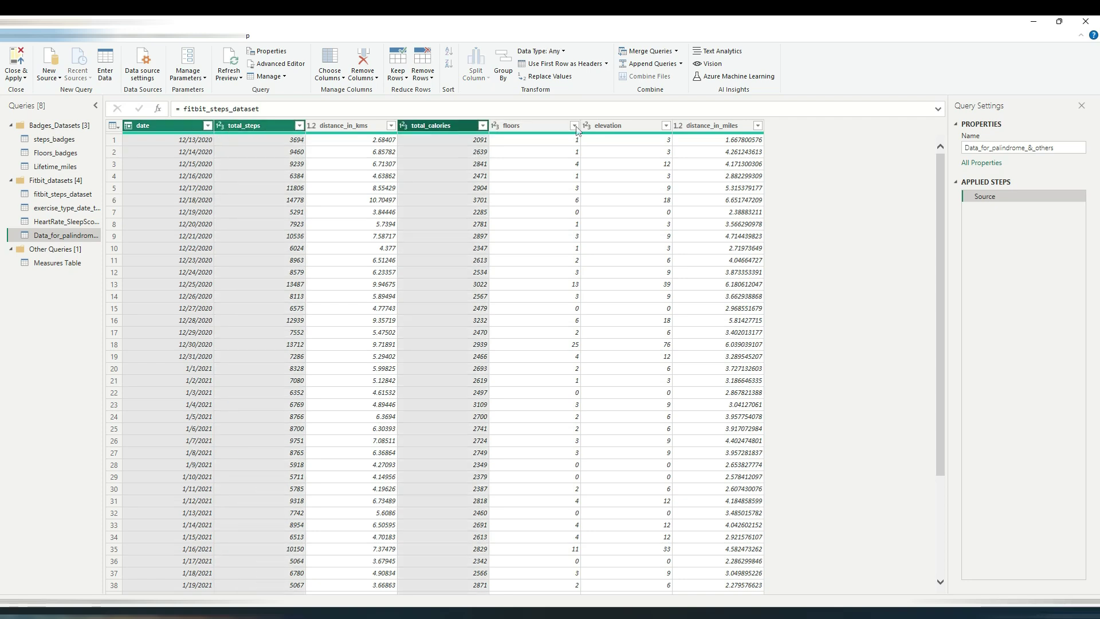
{"action": "right_click", "coordinate": [421, 129]}
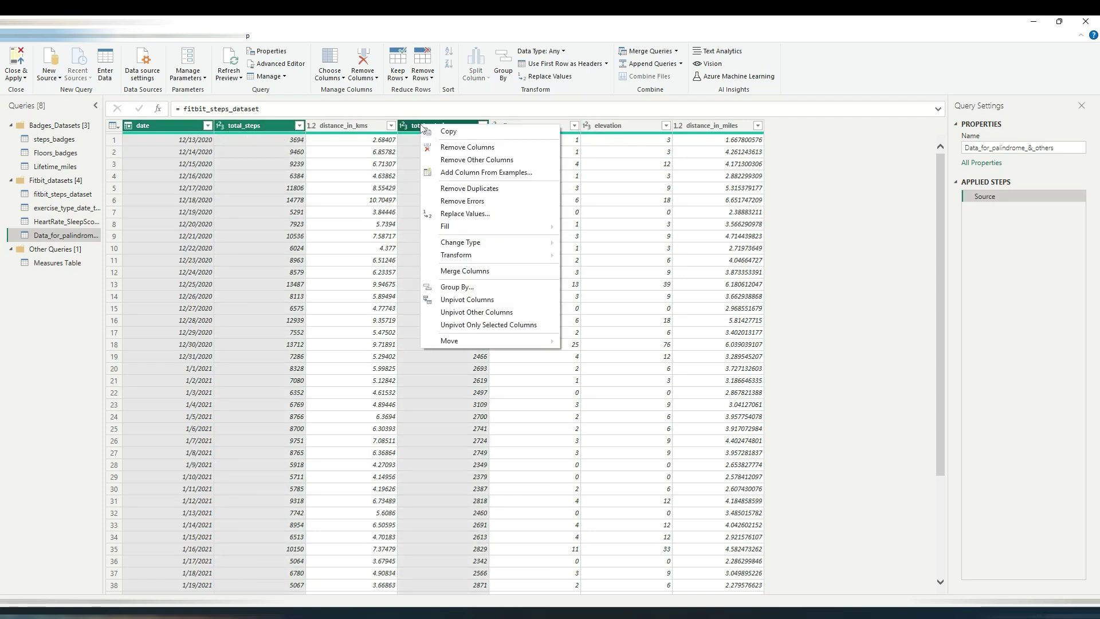
{"action": "left_click", "coordinate": [442, 159]}
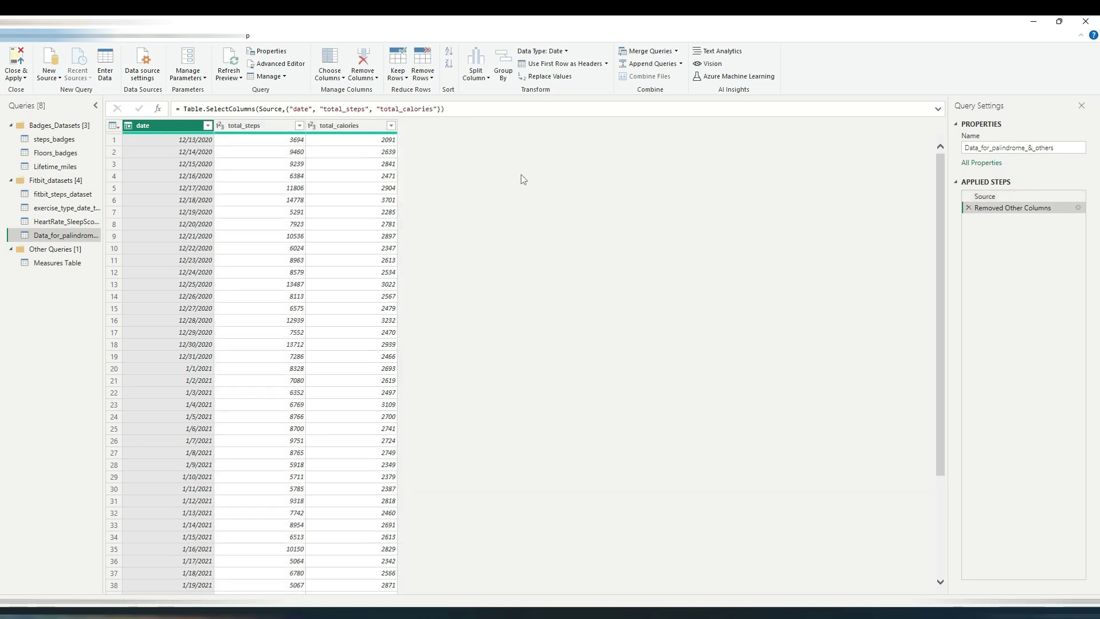
Change the data type of the total_steps and total_calories columns to Text
{"action": "left_click", "coordinate": [269, 126]}
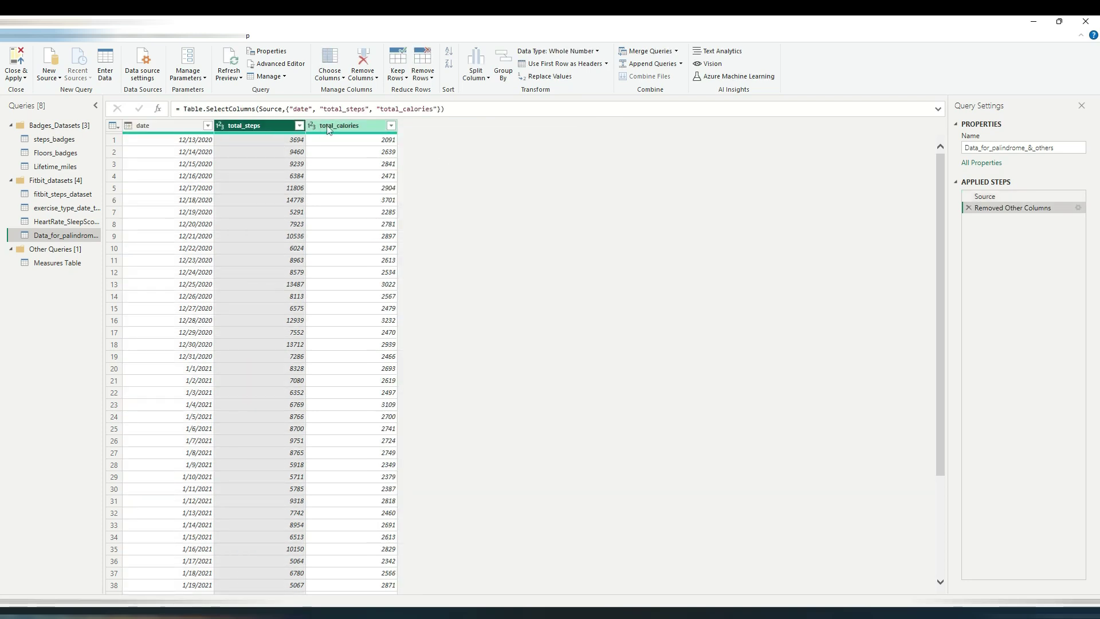
{"action": "left_click", "coordinate": [350, 128], "text": "ctrl"}
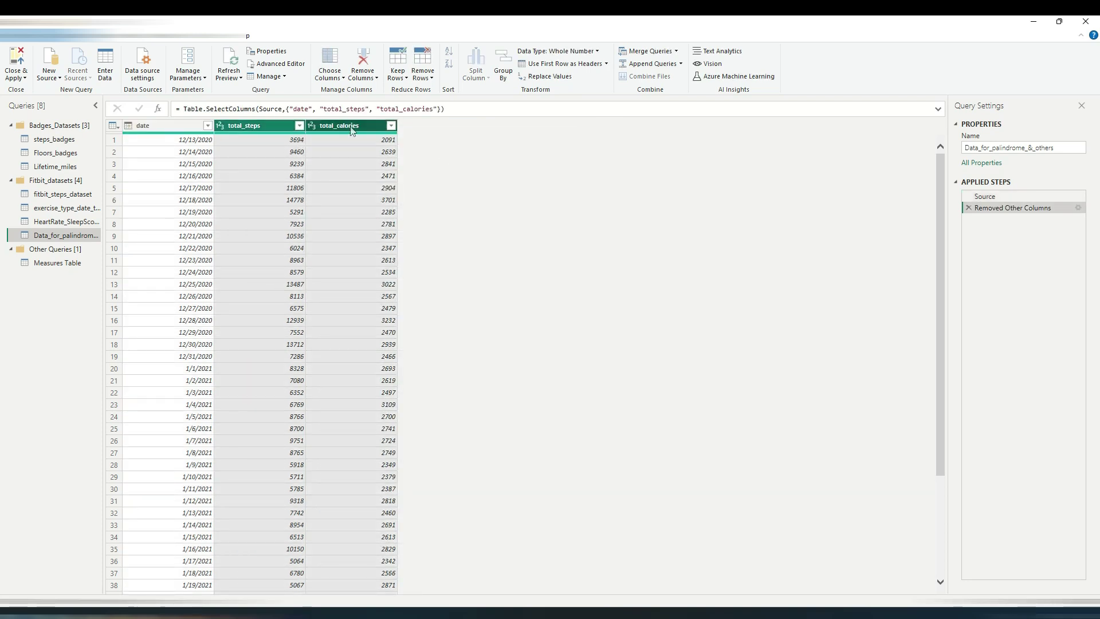
{"action": "right_click", "coordinate": [351, 127]}
{"action": "mouse_move", "coordinate": [385, 244]}
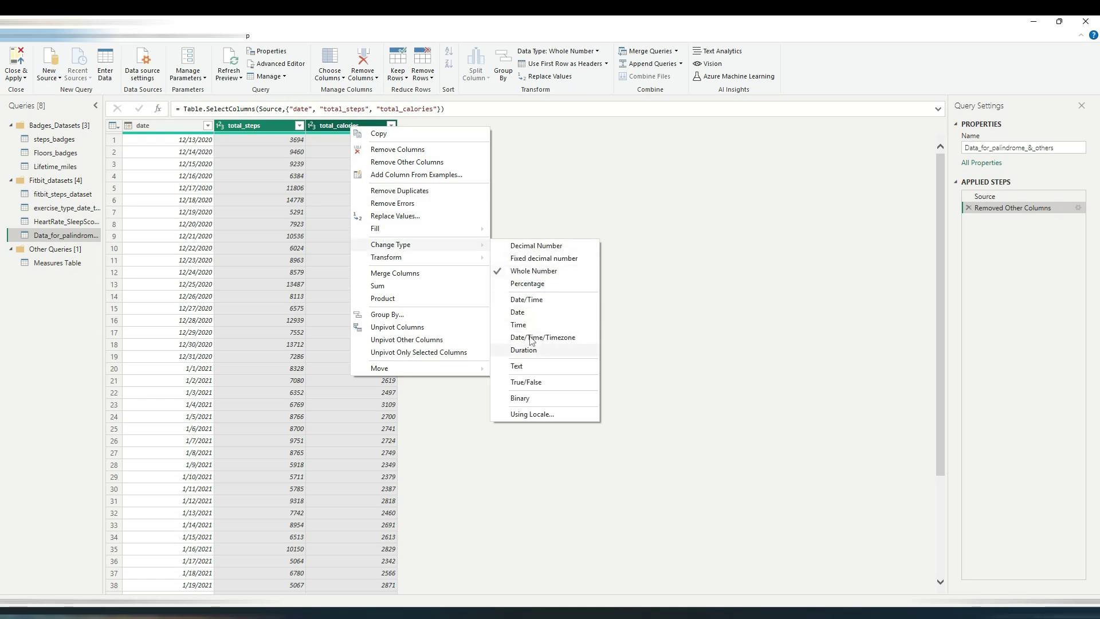
{"action": "left_click", "coordinate": [513, 367]}
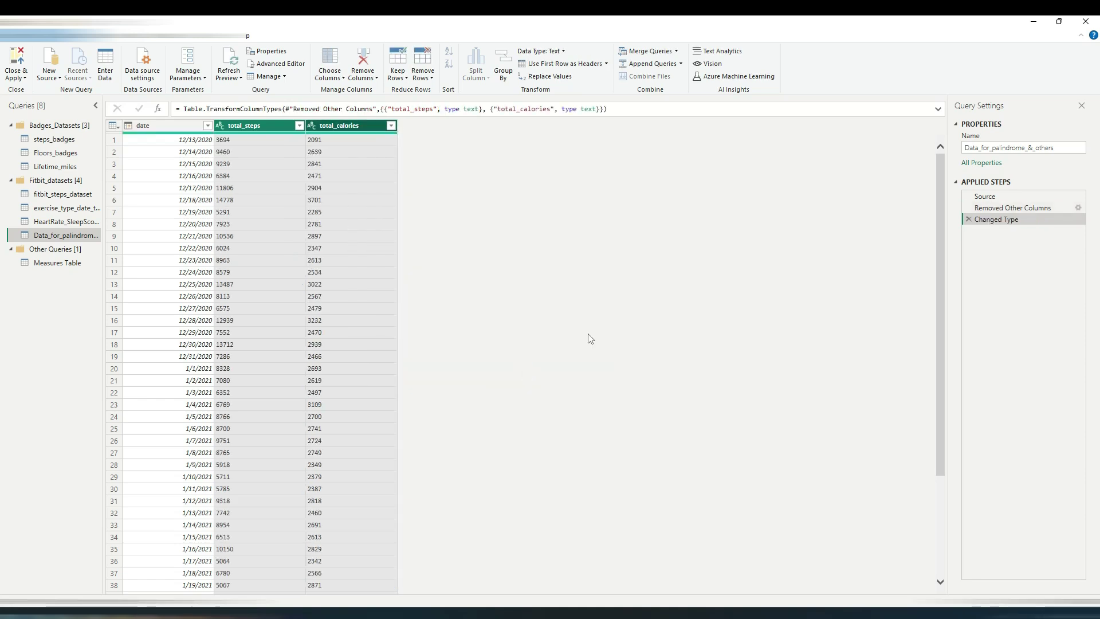
Start a custom column and name it Is_Palindrome?(steps)
{"action": "left_click", "coordinate": [258, 130]}
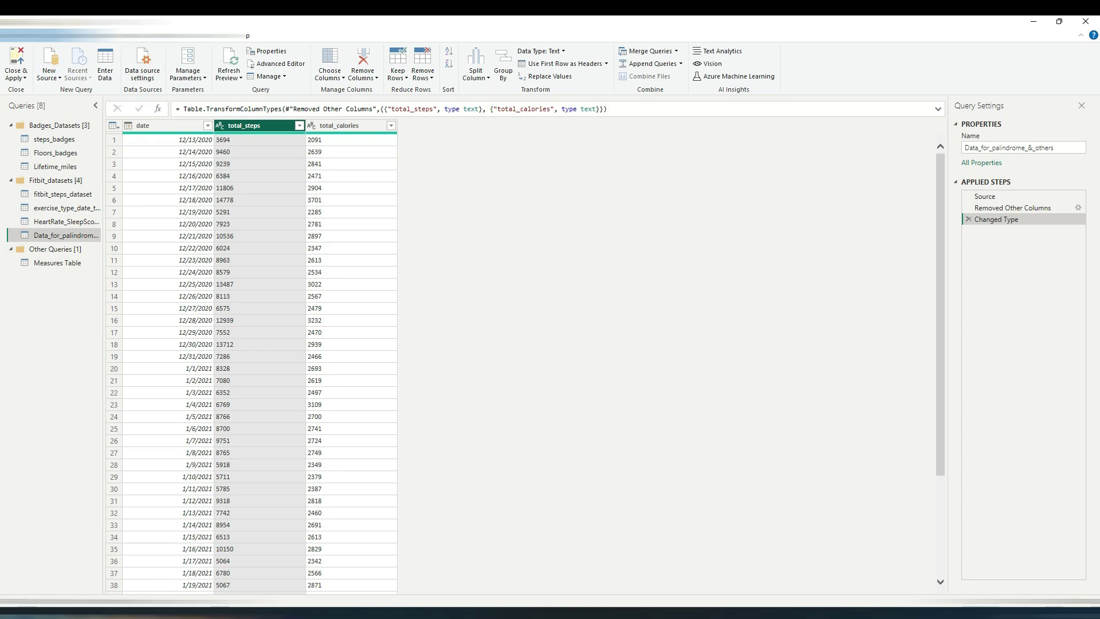
{"action": "left_click", "coordinate": [137, 36]}
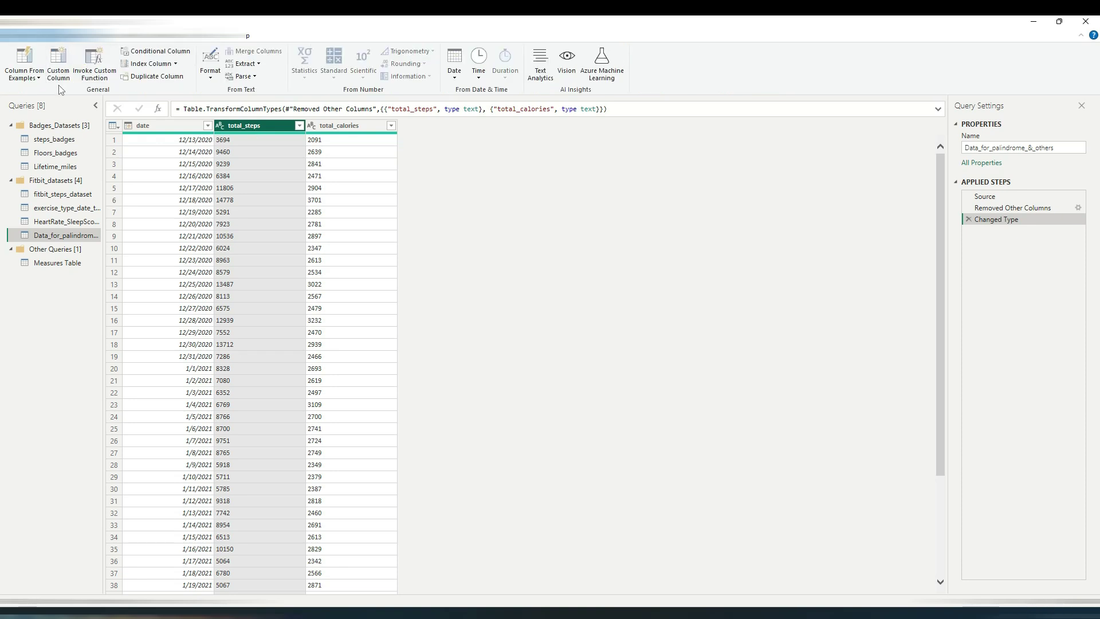
{"action": "left_click", "coordinate": [58, 63]}
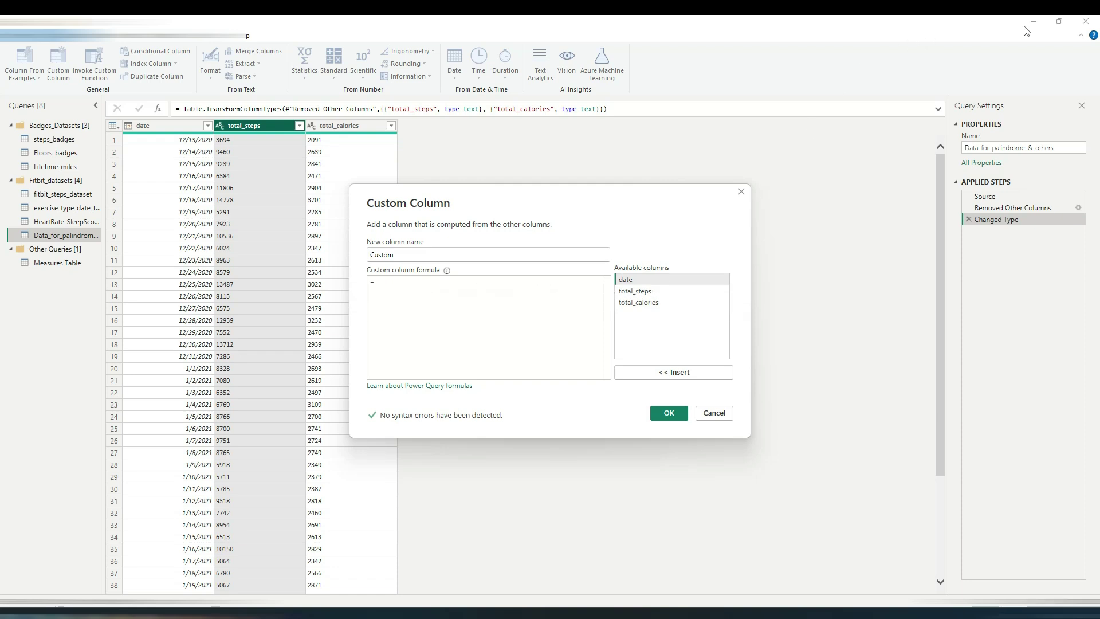
{"action": "double_click", "coordinate": [365, 261]}
{"action": "key", "text": "BackSpace"}
{"action": "type", "text": "Is_"}
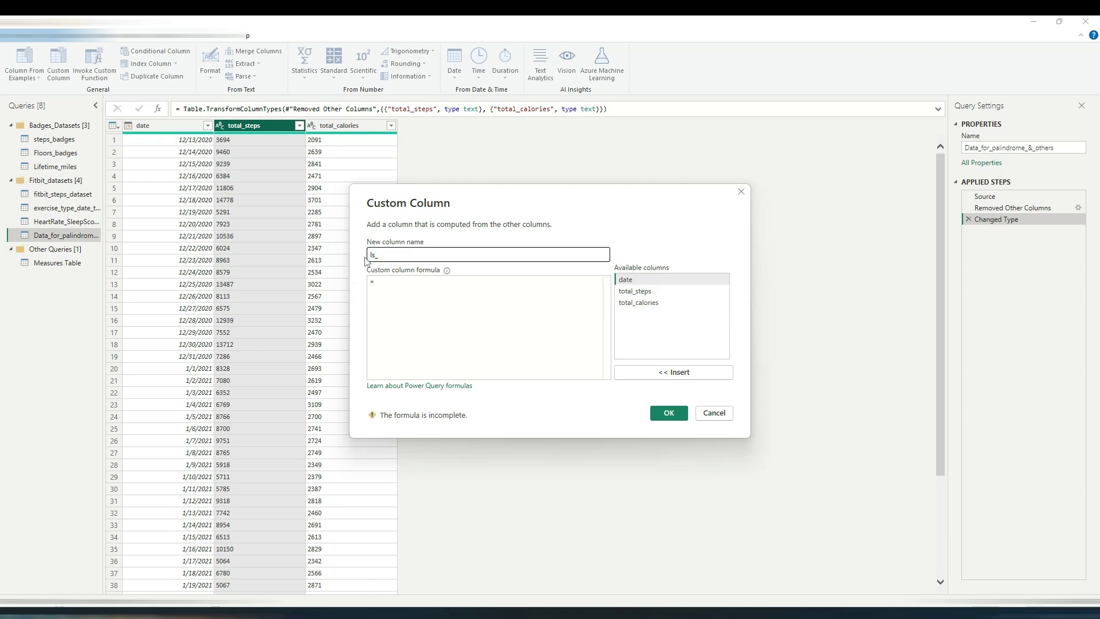
{"action": "type", "text": "Palindrome?(steps)"}
Begin the custom column formula with the Text.Reverse function
{"action": "left_click", "coordinate": [380, 282]}
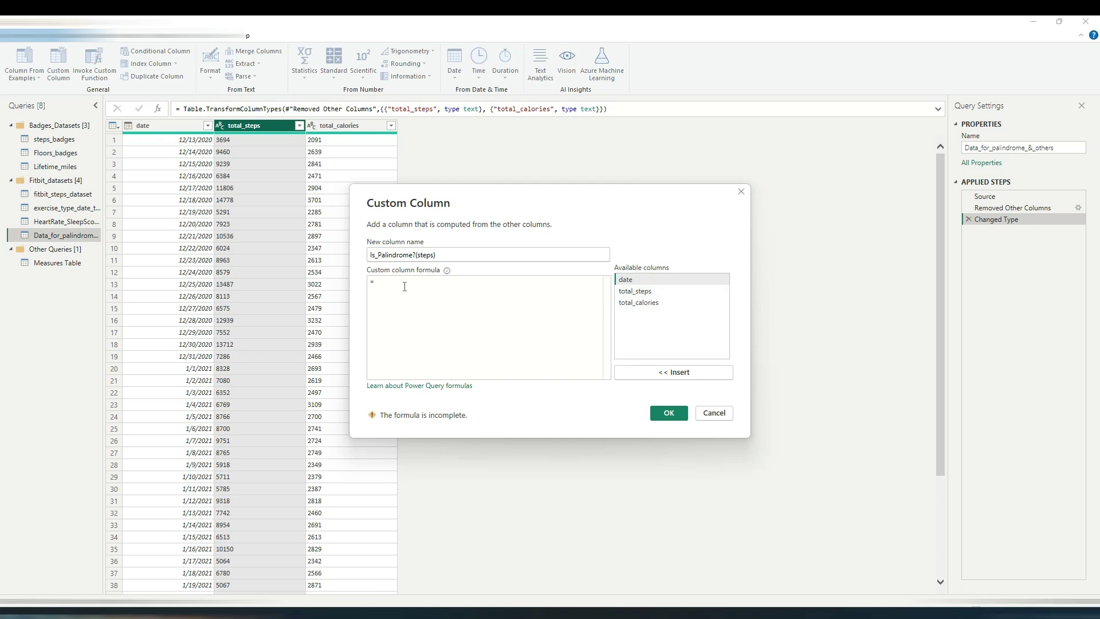
{"action": "type", "text": "TEXT"}
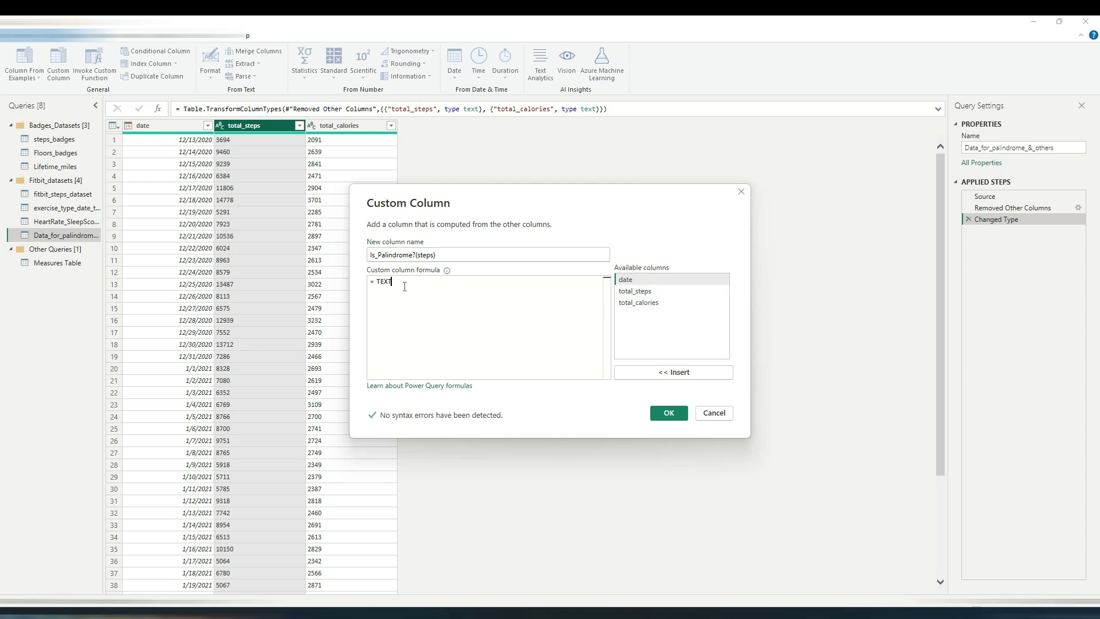
{"action": "key", "text": "BackSpace"}
{"action": "key", "text": "BackSpace"}
{"action": "key", "text": "BackSpace"}
{"action": "type", "text": "ext"}
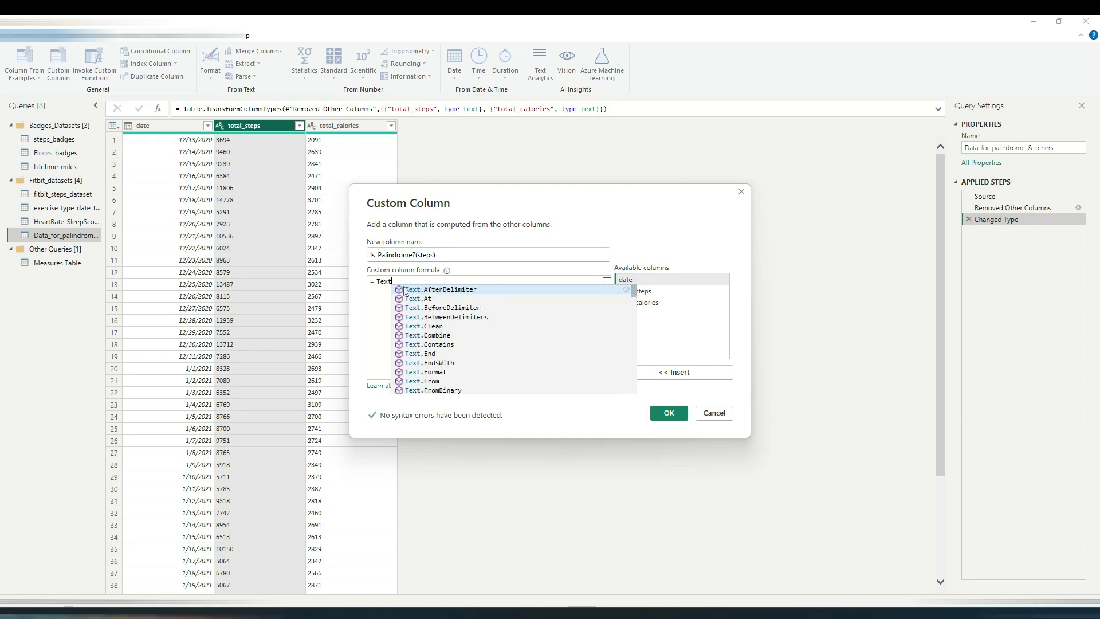
{"action": "type", "text": ".R"}
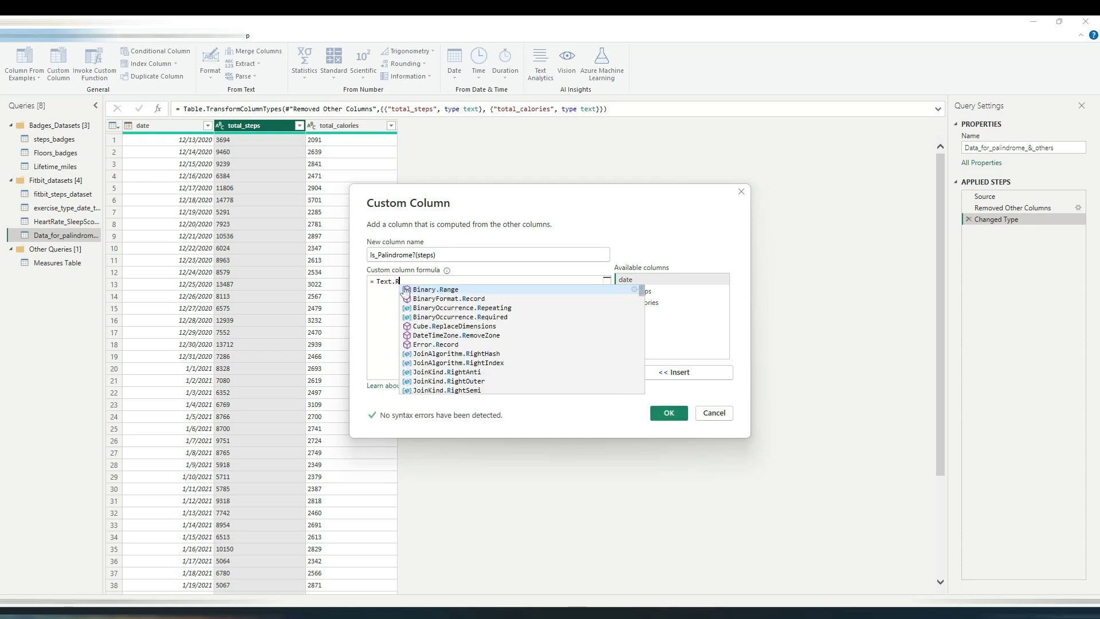
{"action": "type", "text": "eve"}
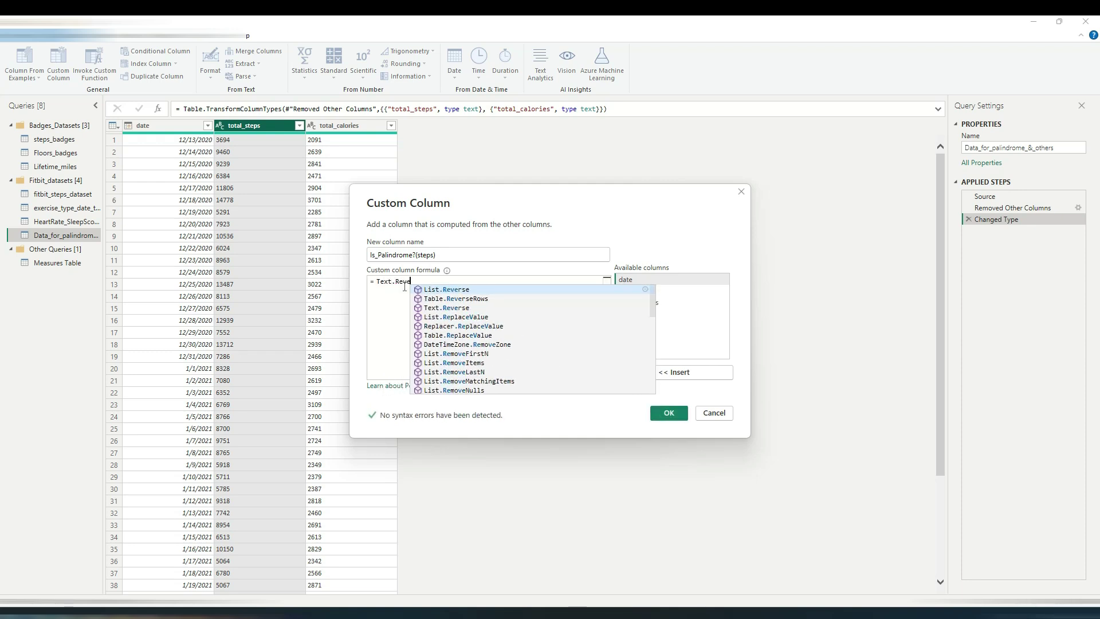
{"action": "type", "text": "rse"}
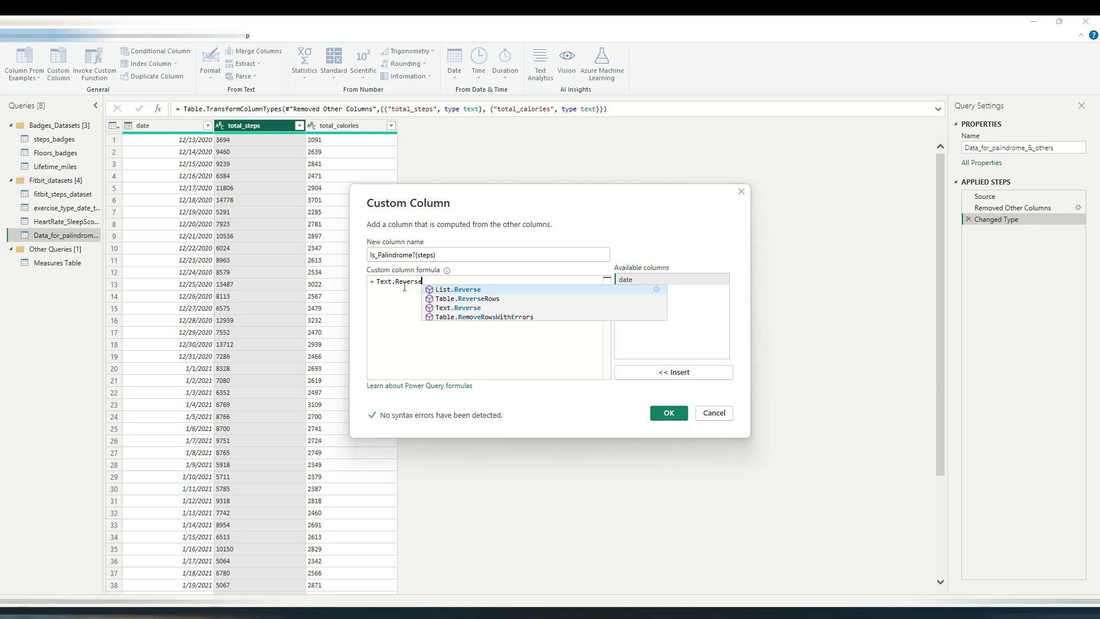
{"action": "key", "text": "Down"}
{"action": "key", "text": "Down"}
{"action": "key", "text": "Tab"}
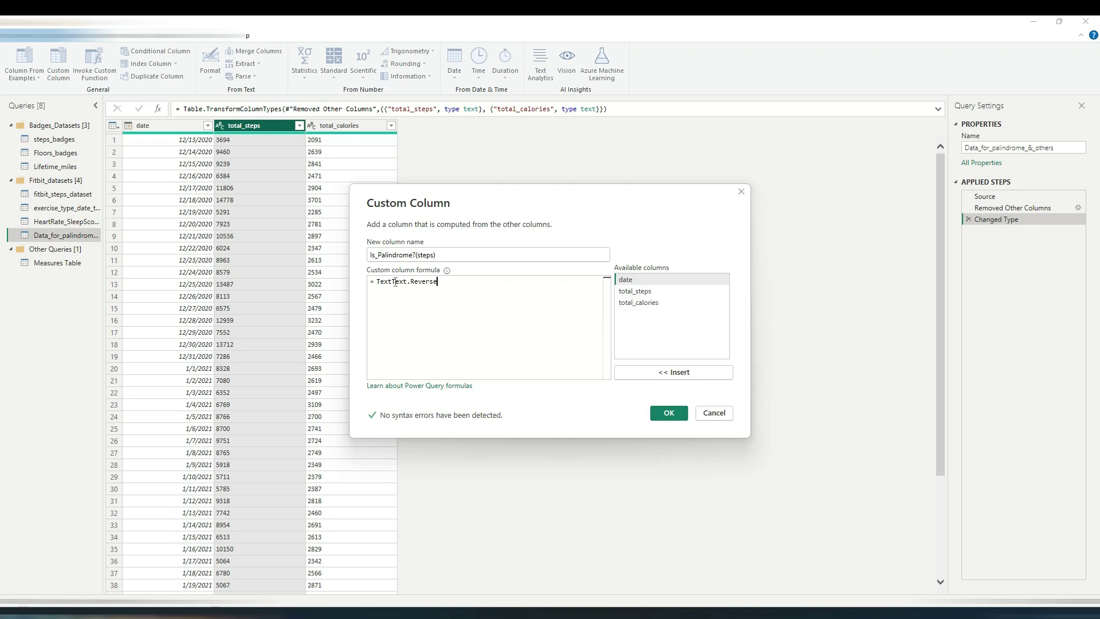
Remove the duplicated Text prefix from the formula and add a reference to the [total_steps] column after Text.Reverse
{"action": "key", "text": "BackSpace"}
{"action": "key", "text": "BackSpace"}
{"action": "key", "text": "BackSpace"}
{"action": "key", "text": "BackSpace"}
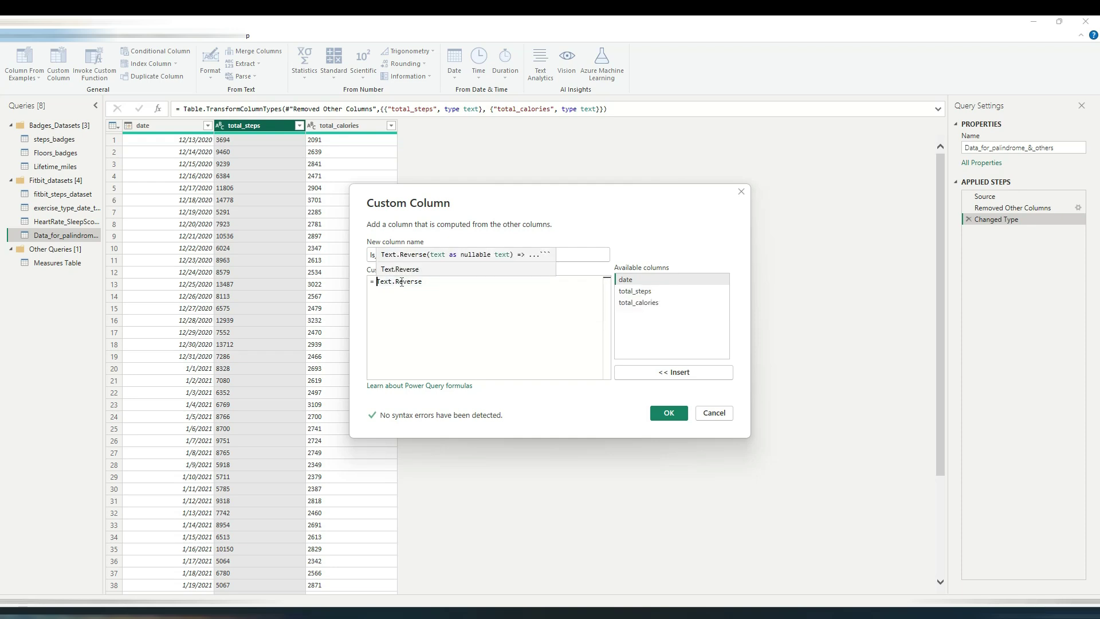
{"action": "left_click", "coordinate": [435, 282]}
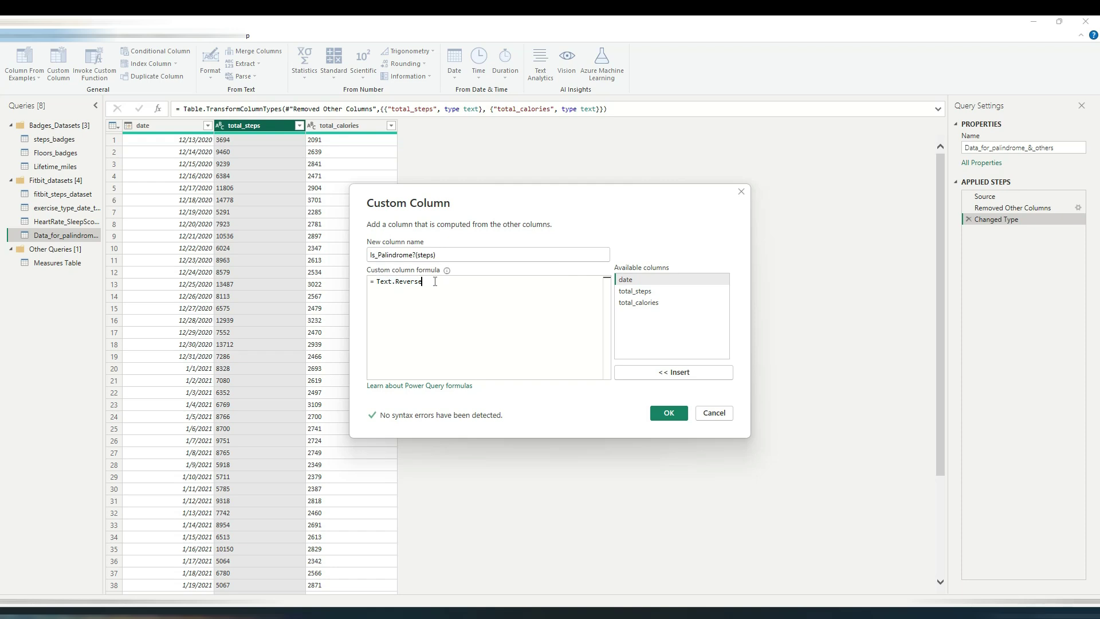
{"action": "type", "text": "["}
{"action": "left_click", "coordinate": [446, 309]}
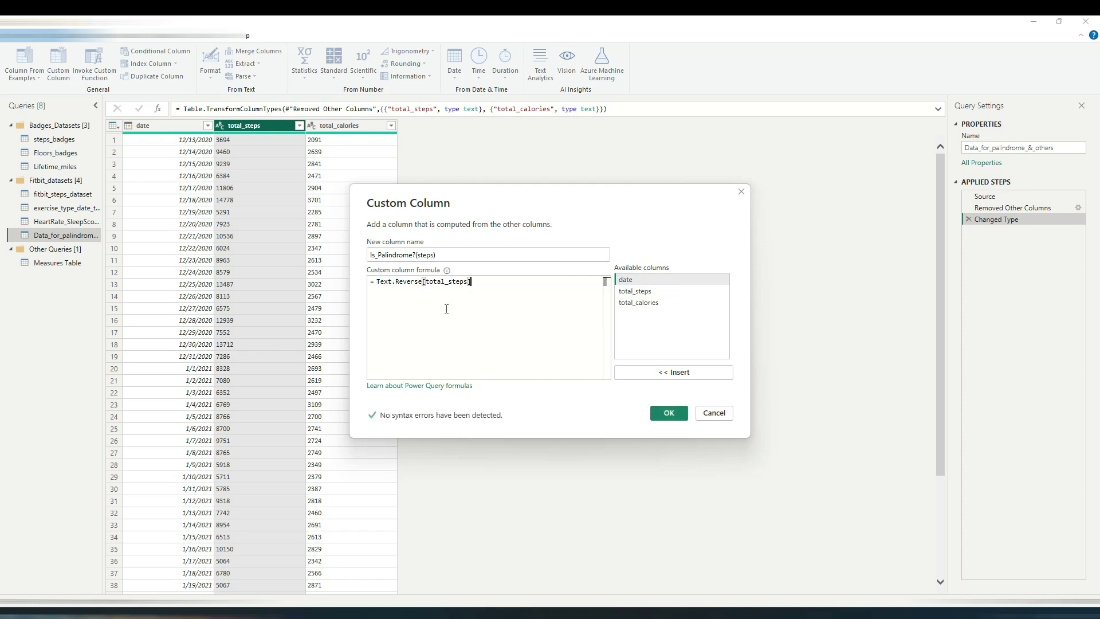
Turn the formula into an if condition comparing Text.Reverse([total_steps]) with [total_steps]
{"action": "left_click", "coordinate": [378, 282]}
{"action": "type", "text": "IF"}
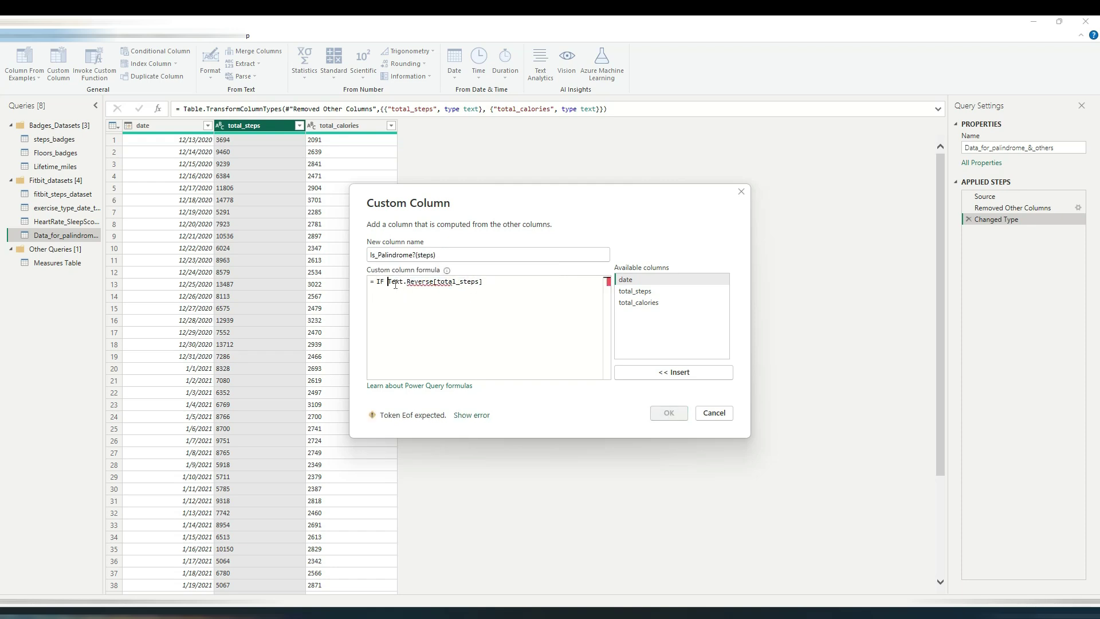
{"action": "left_click", "coordinate": [488, 282]}
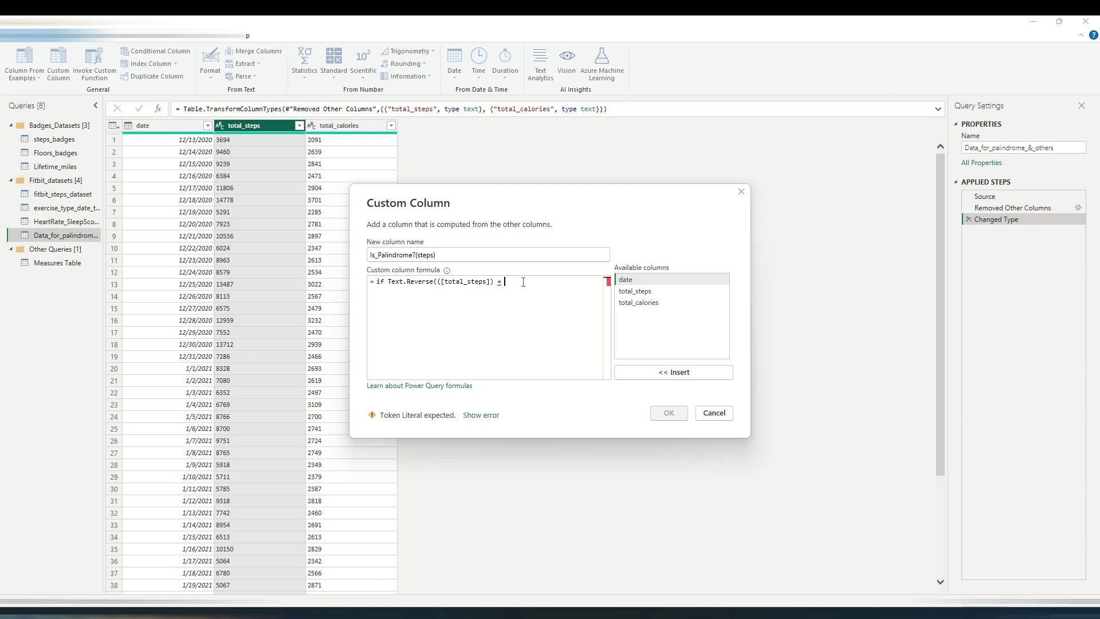
{"action": "type", "text": "["}
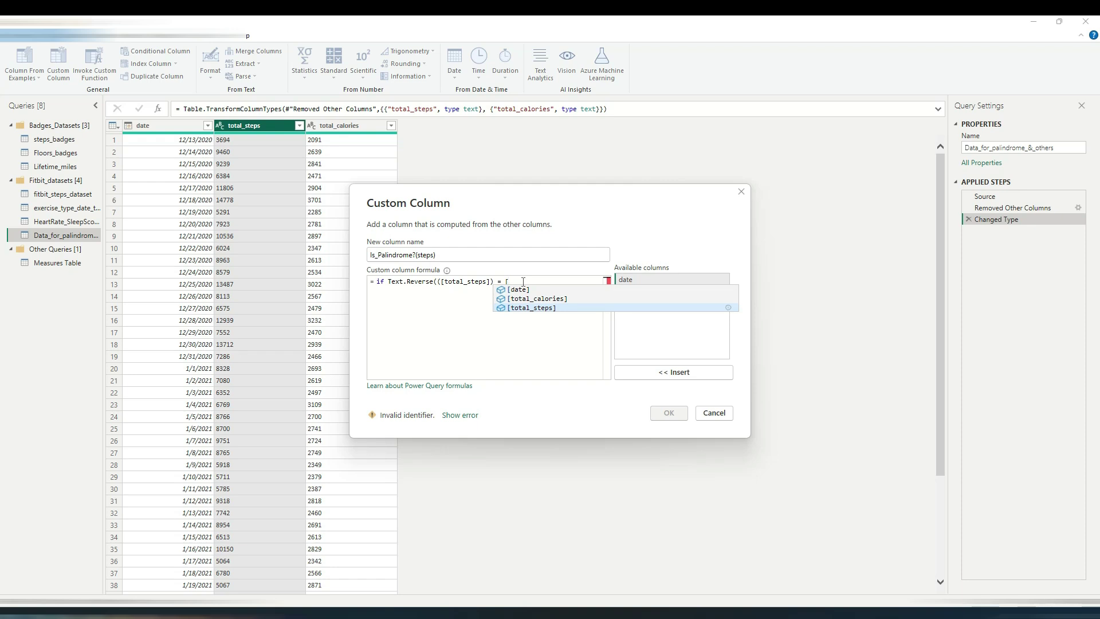
{"action": "key", "text": "Tab"}
Complete the formula with then "Palindrome" else "Not a palindrome" and create the custom column
{"action": "type", "text": "the"}
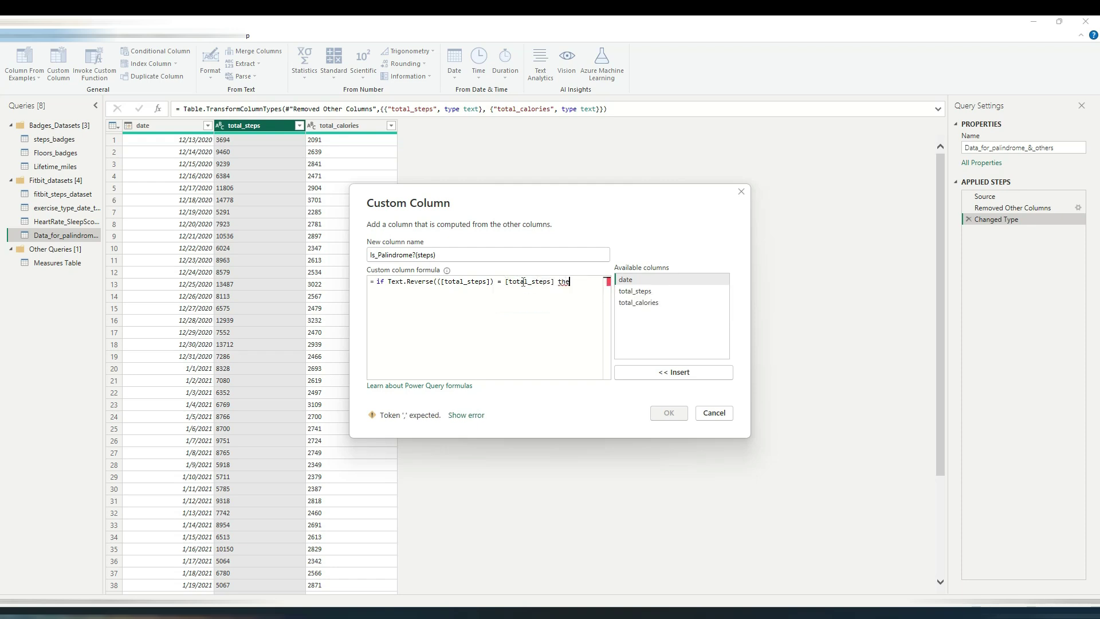
{"action": "type", "text": "n \"Palindrome\" "}
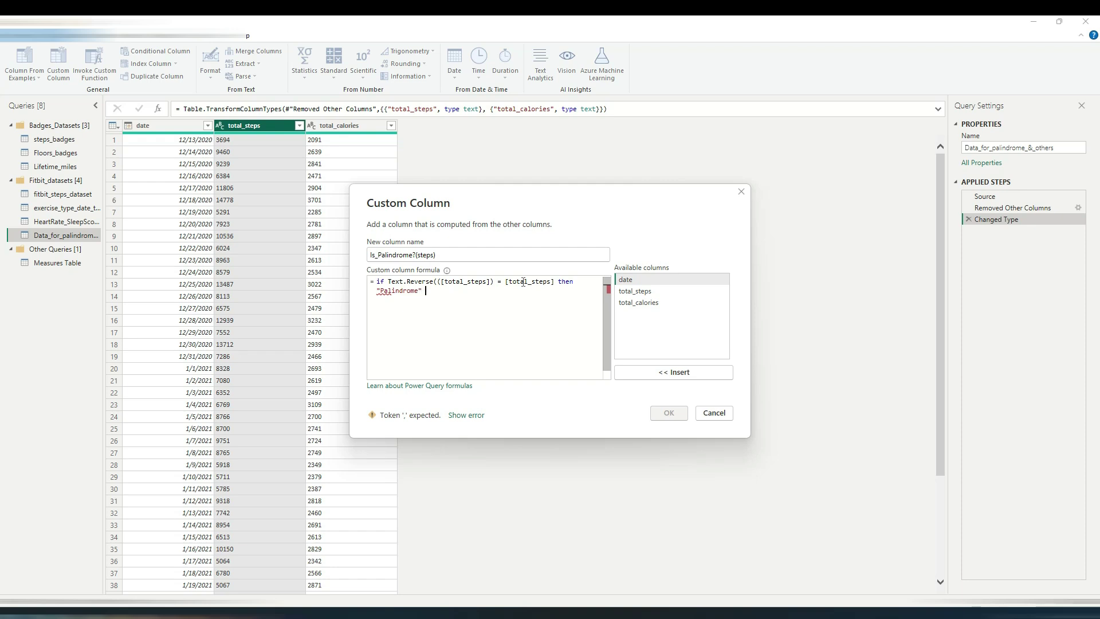
{"action": "type", "text": "else \"Not a Palindrome"}
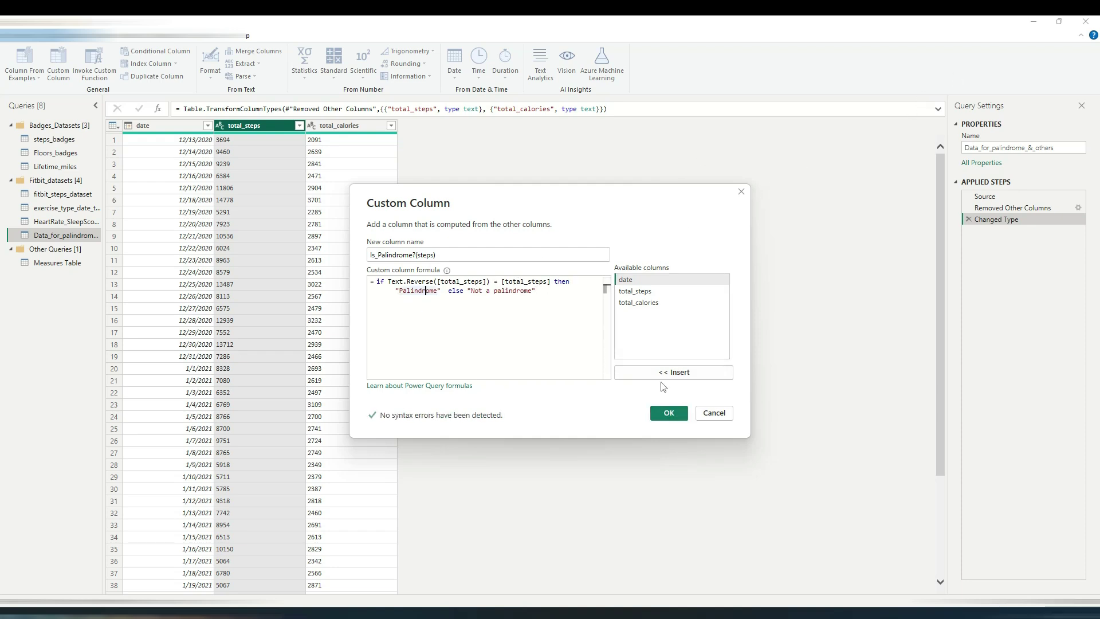
{"action": "left_click", "coordinate": [669, 416]}
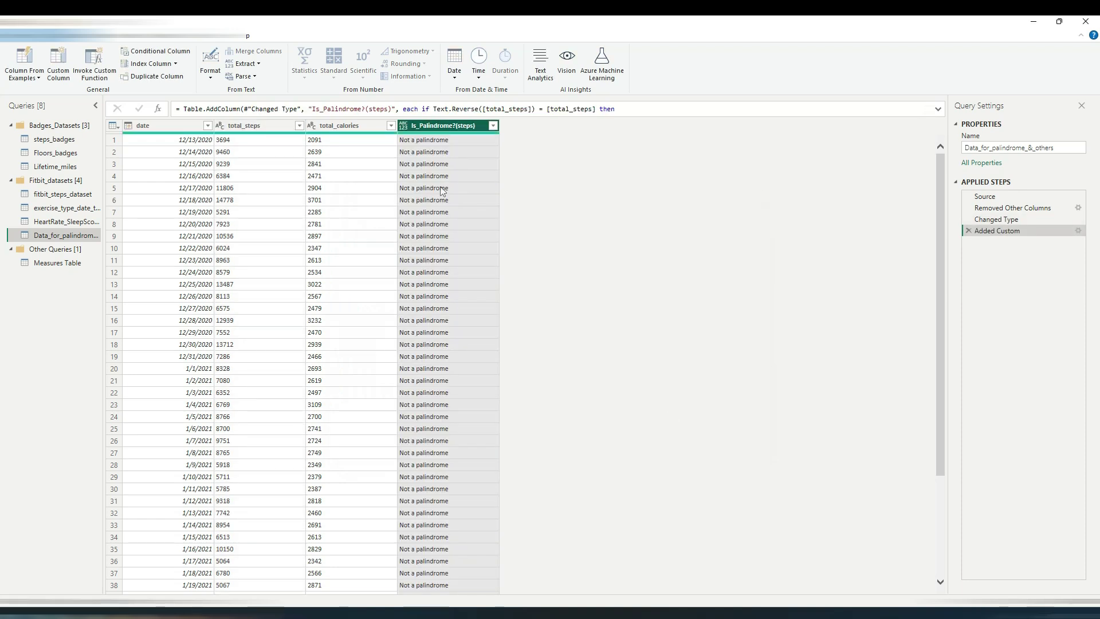
Filter the Is_Palindrome?(steps) column by its values and clear that filter again
{"action": "left_click", "coordinate": [494, 126]}
{"action": "left_click", "coordinate": [467, 273]}
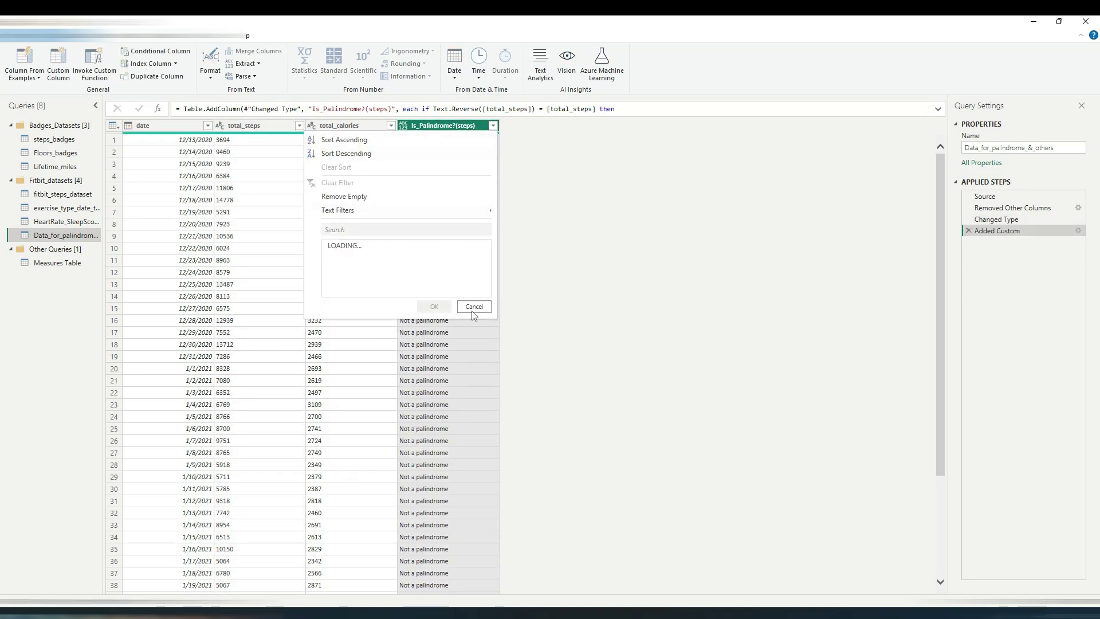
{"action": "left_click", "coordinate": [332, 257]}
{"action": "left_click", "coordinate": [433, 306]}
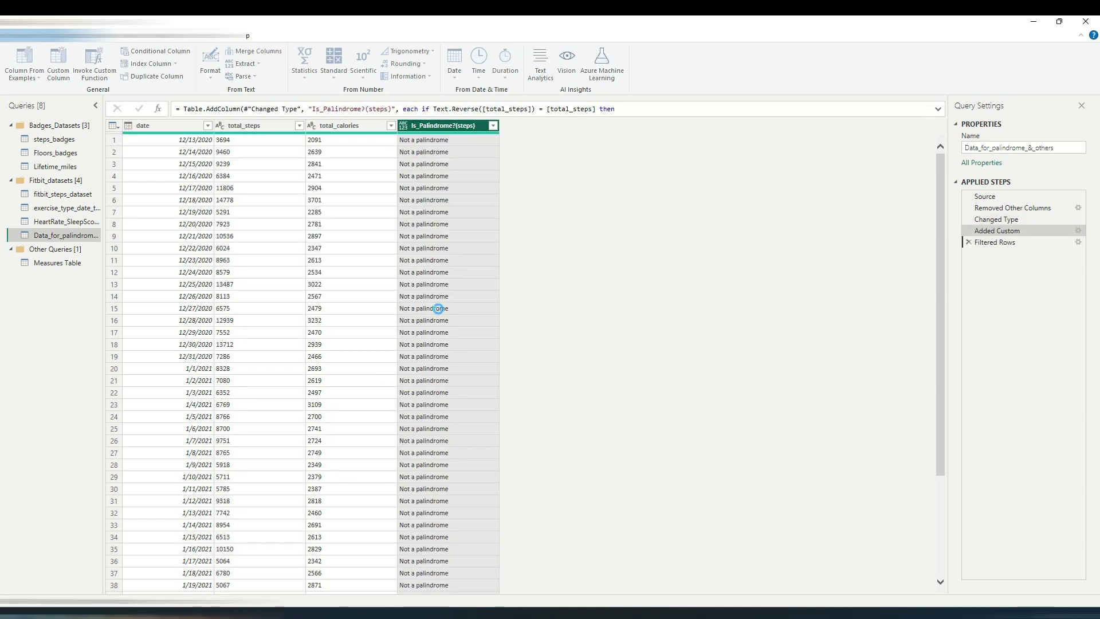
{"action": "left_click", "coordinate": [493, 126]}
{"action": "left_click", "coordinate": [398, 182]}
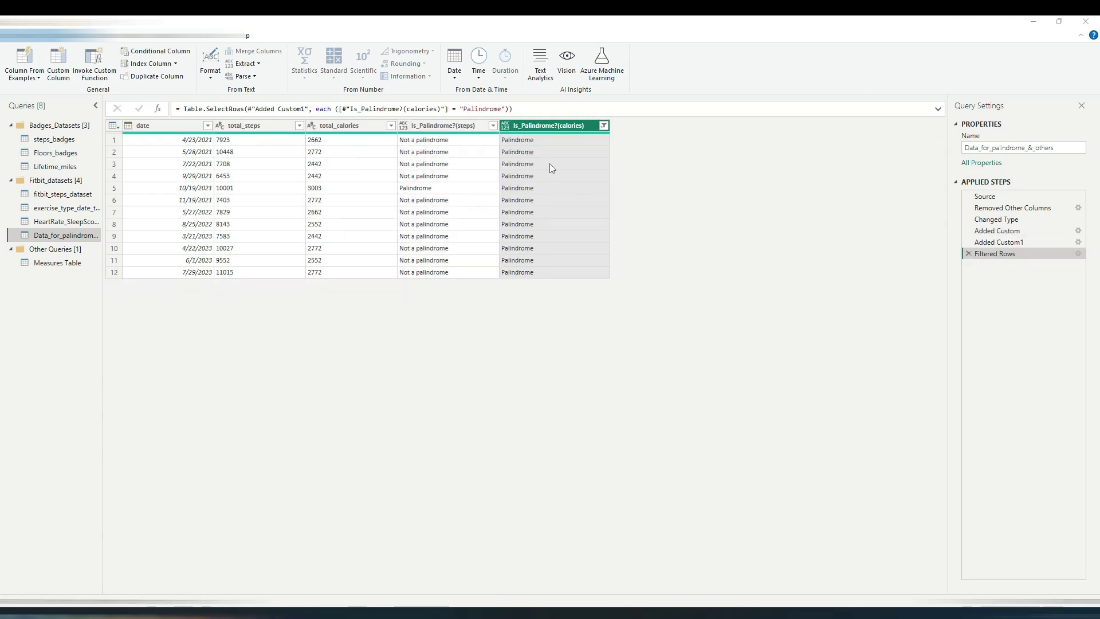
Apply the query changes and return from the query editor to the report
{"action": "left_click", "coordinate": [344, 126]}
{"action": "left_click", "coordinate": [152, 127]}
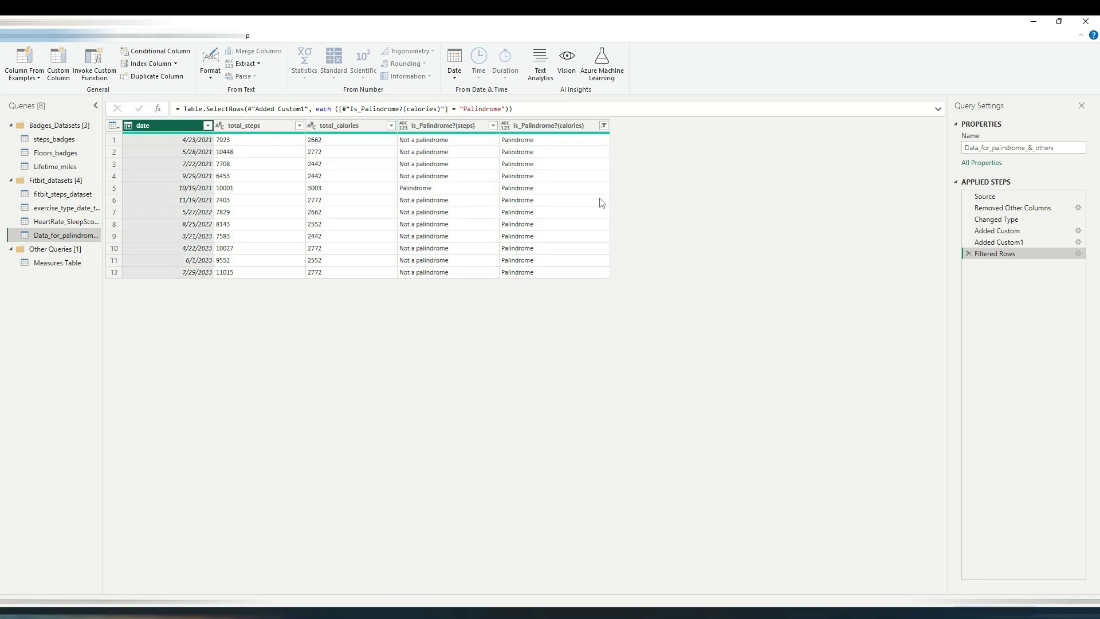
{"action": "left_click", "coordinate": [34, 77]}
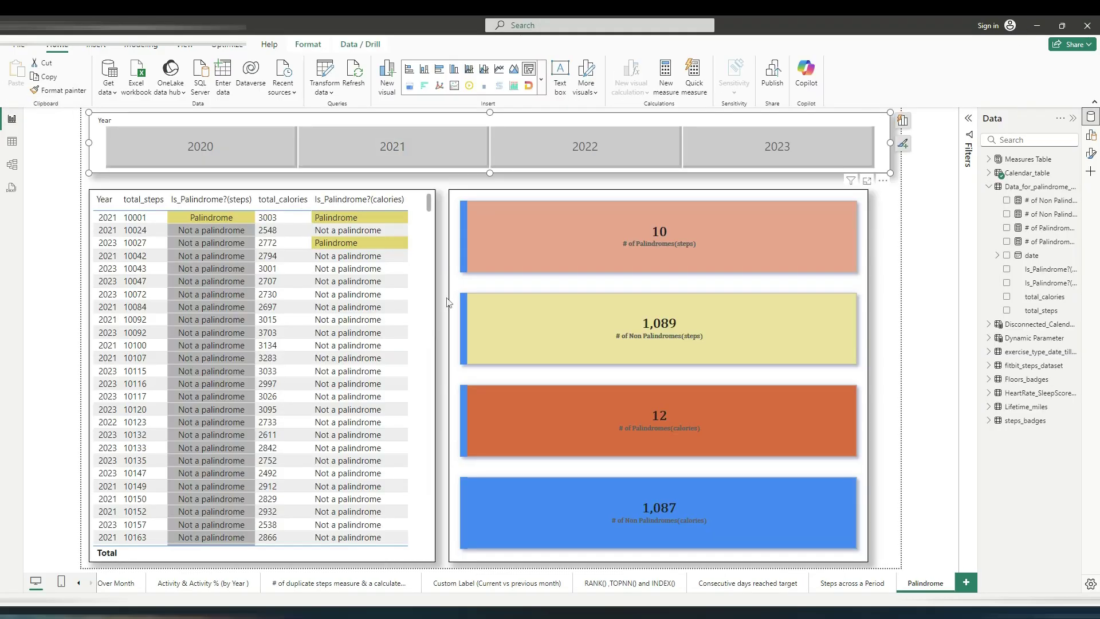
Examine the model relationships linking Data_for_palindrome_&_others to Calendar_table and to fitbit_steps_dataset
{"action": "left_click", "coordinate": [12, 165]}
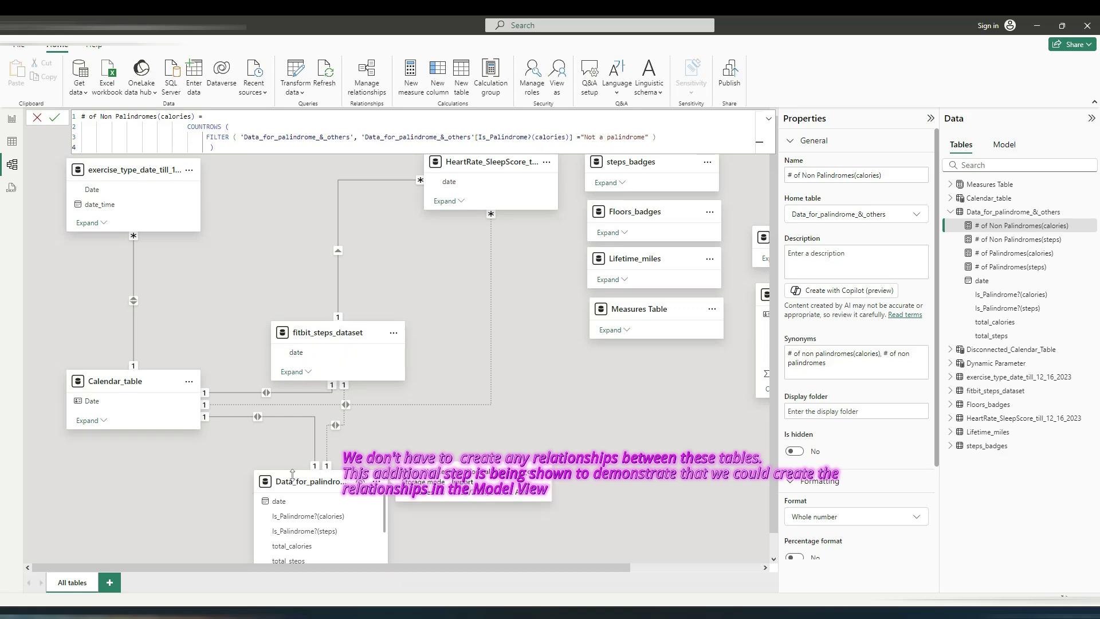
{"action": "left_click", "coordinate": [258, 418]}
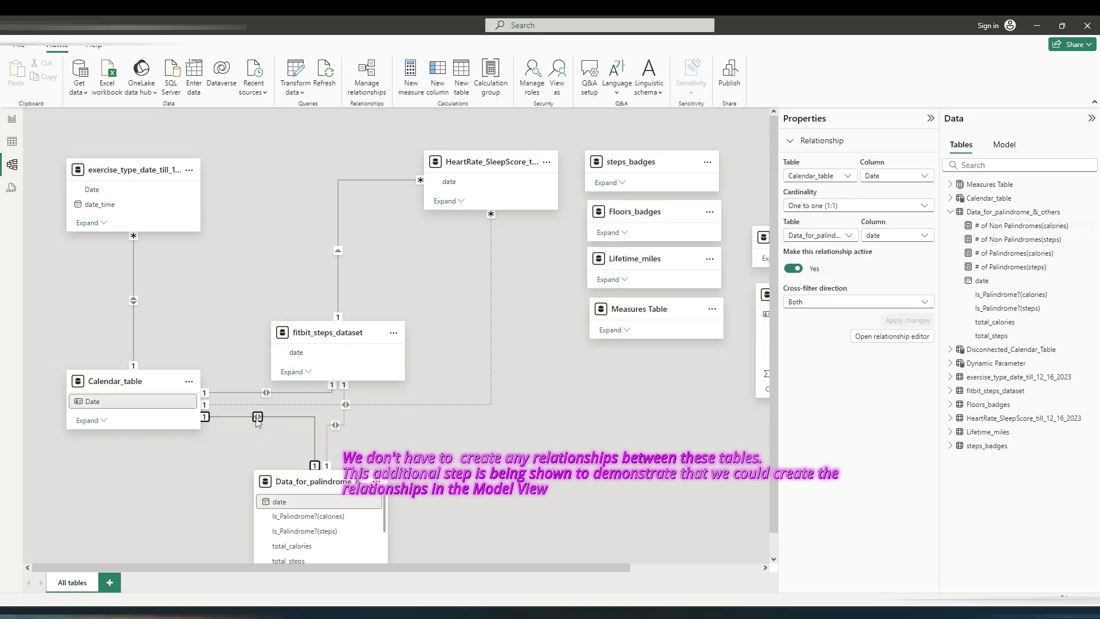
{"action": "double_click", "coordinate": [258, 418]}
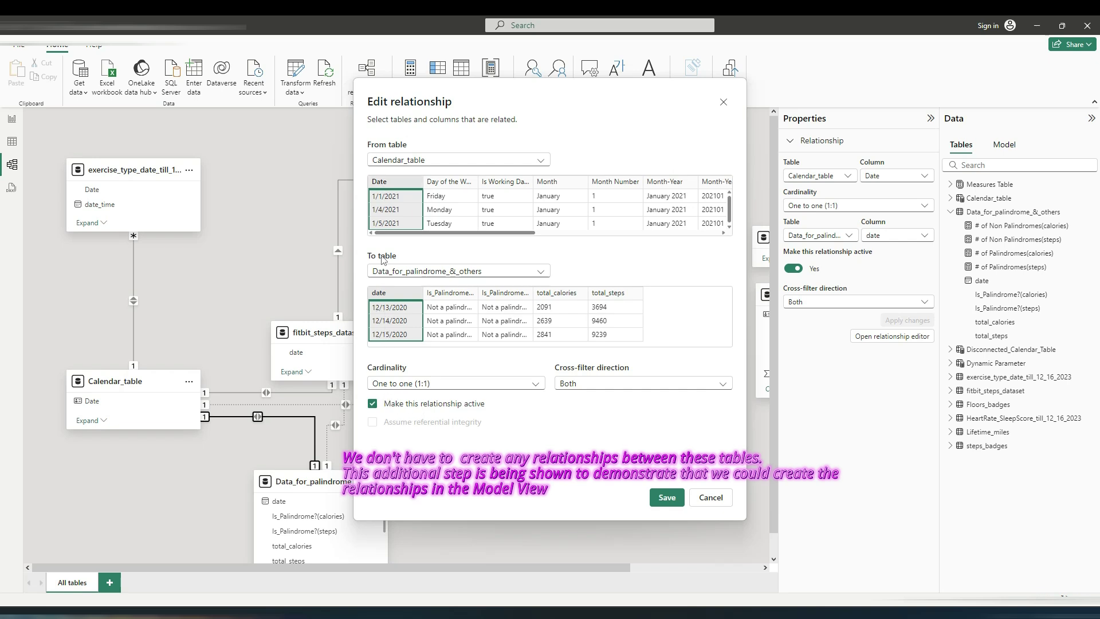
{"action": "left_click", "coordinate": [668, 498]}
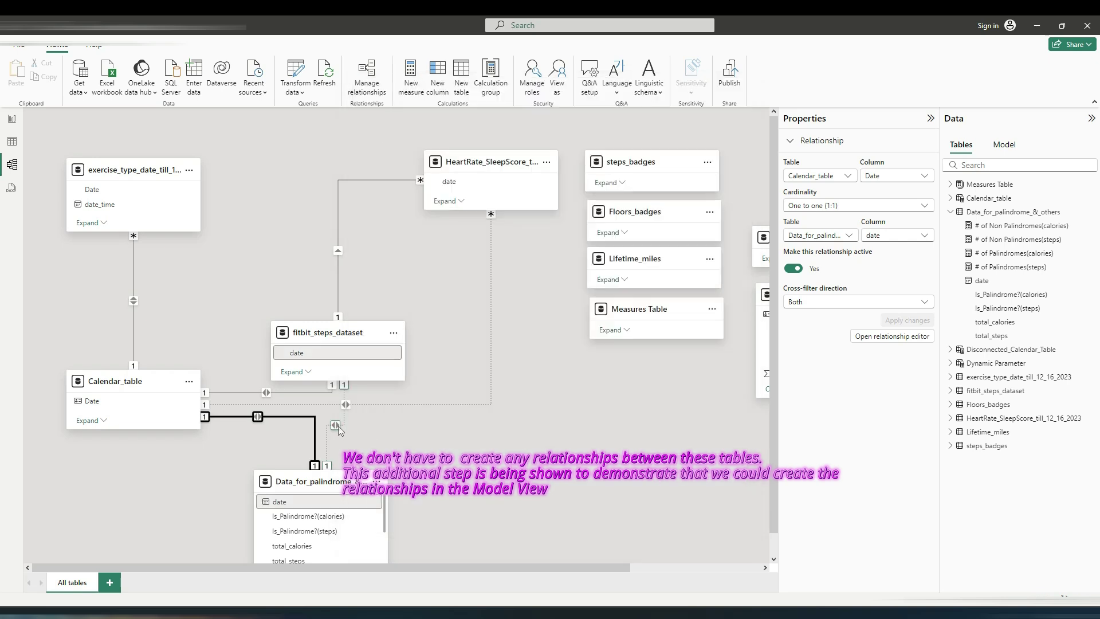
{"action": "double_click", "coordinate": [336, 426]}
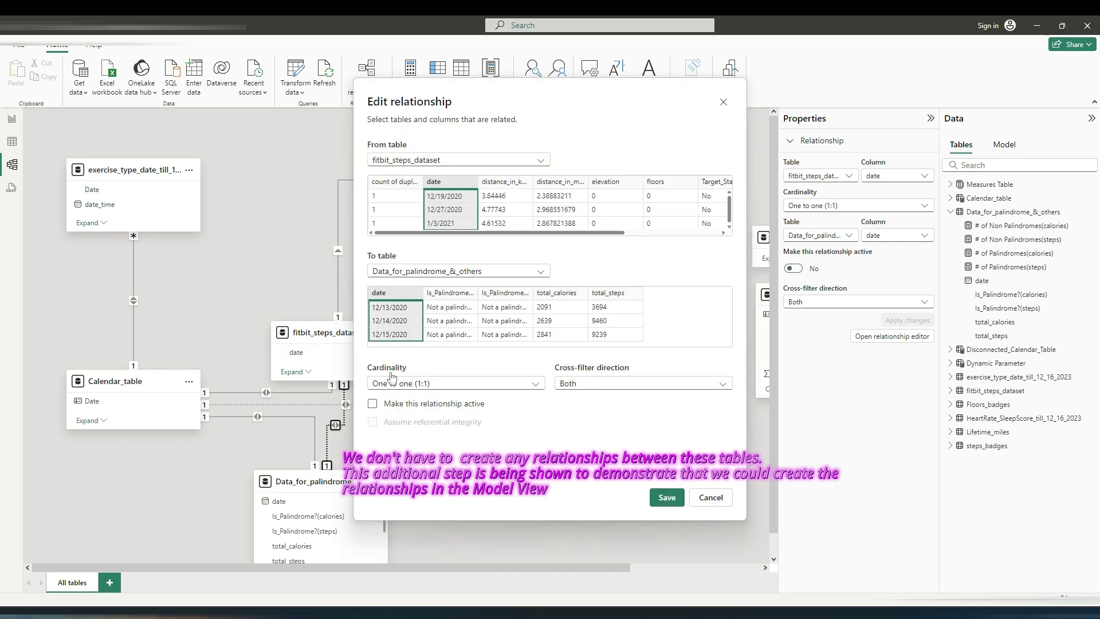
{"action": "left_click", "coordinate": [716, 497]}
Check which fields the Year slicer and the table visual use on the Palindrome report page
{"action": "left_click", "coordinate": [13, 120]}
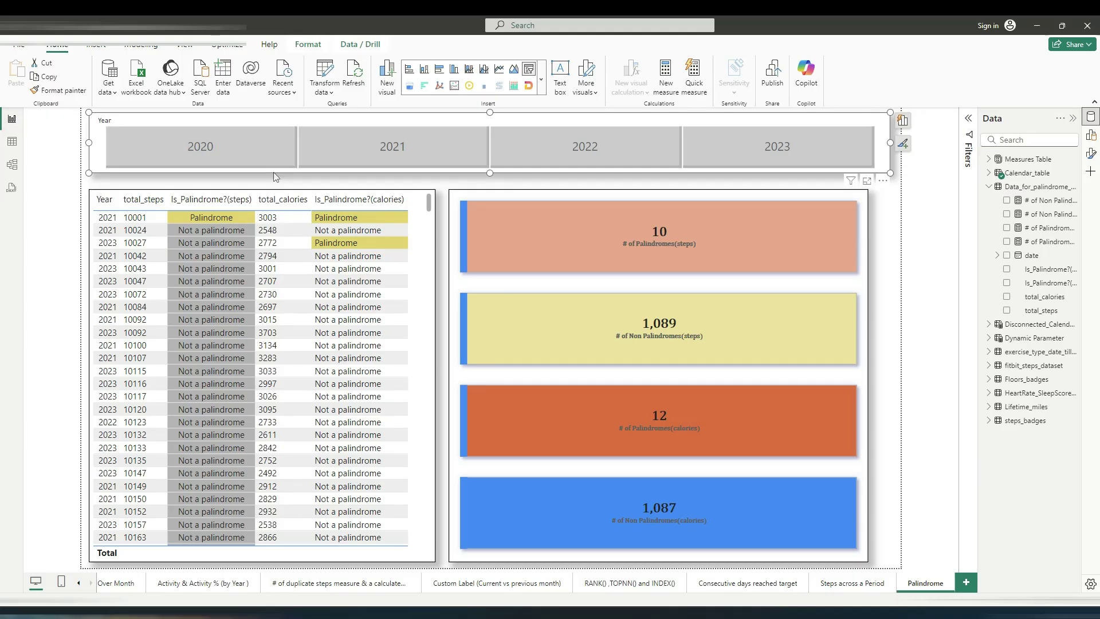
{"action": "left_click", "coordinate": [903, 122]}
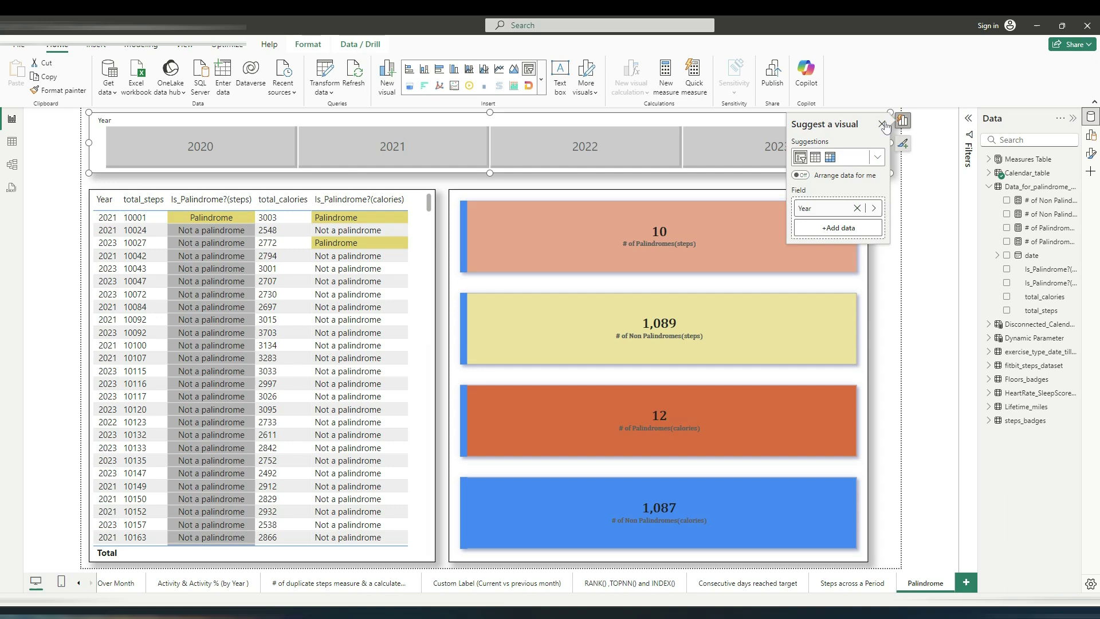
{"action": "left_click", "coordinate": [883, 124]}
{"action": "left_click", "coordinate": [429, 198]}
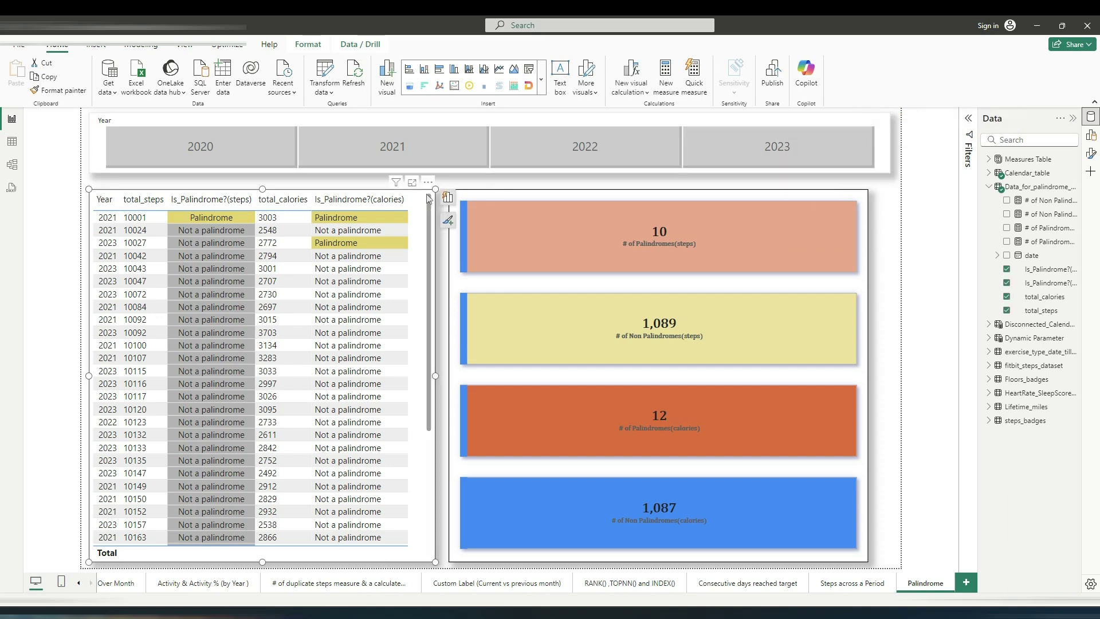
{"action": "left_click", "coordinate": [448, 198]}
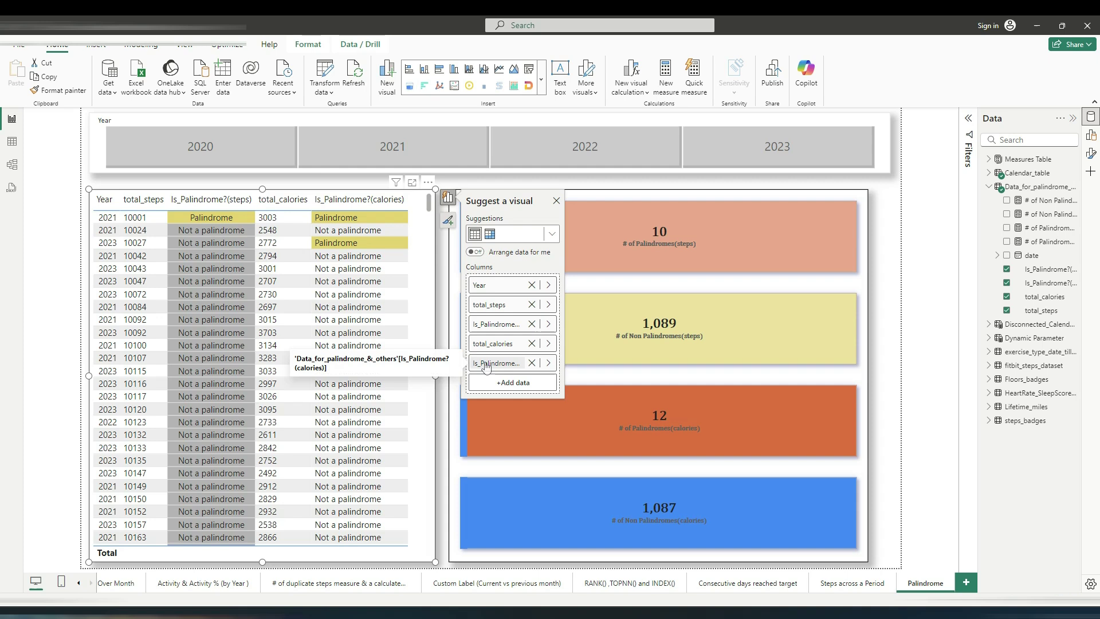
{"action": "left_click", "coordinate": [557, 203]}
Check which measures the card visual uses and show the formula of the # of Palindromes(steps) measure
{"action": "left_click", "coordinate": [586, 195]}
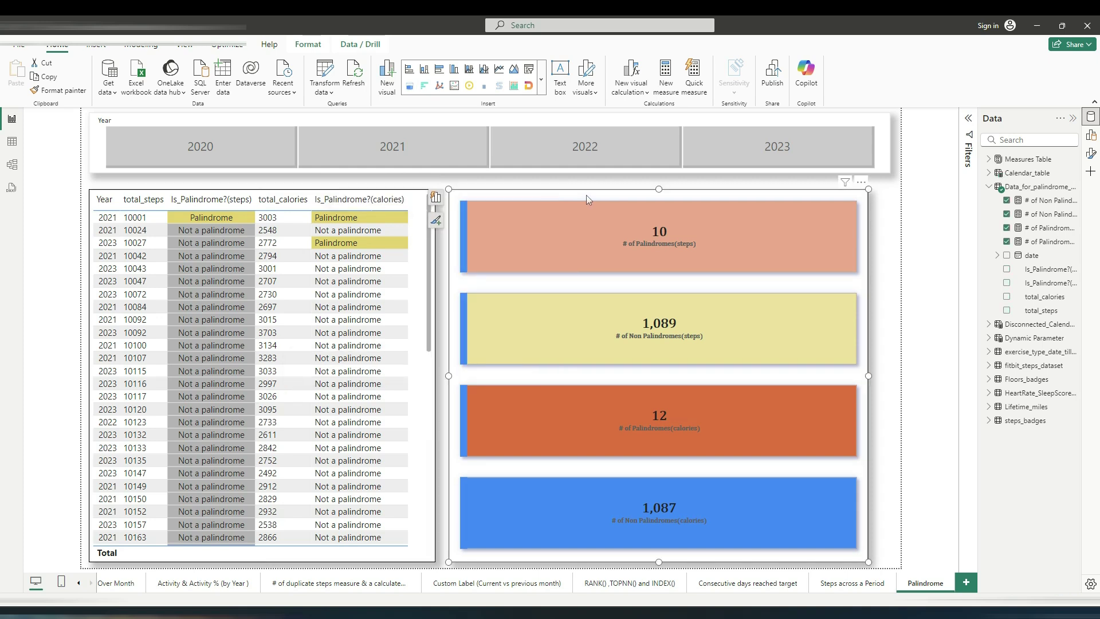
{"action": "left_click", "coordinate": [438, 200]}
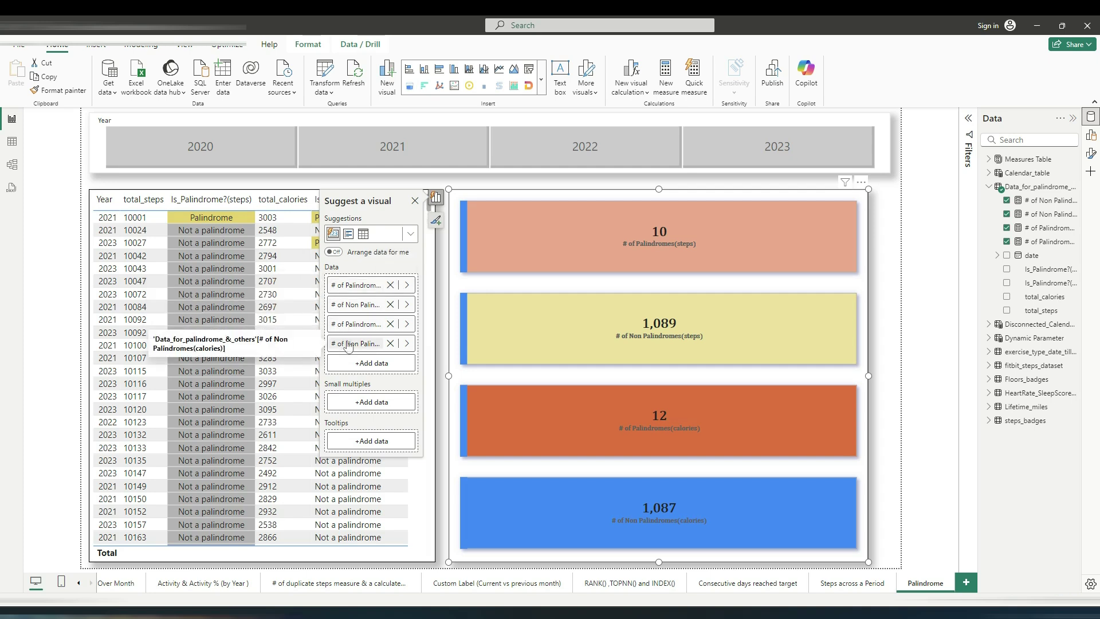
{"action": "left_click", "coordinate": [416, 202]}
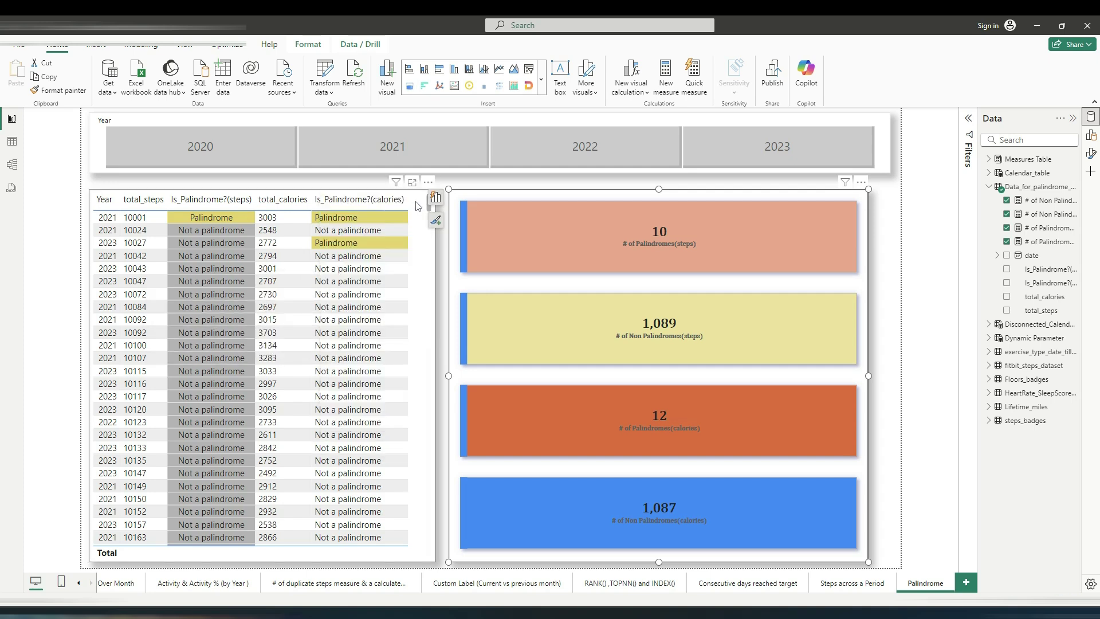
{"action": "left_click", "coordinate": [1036, 243]}
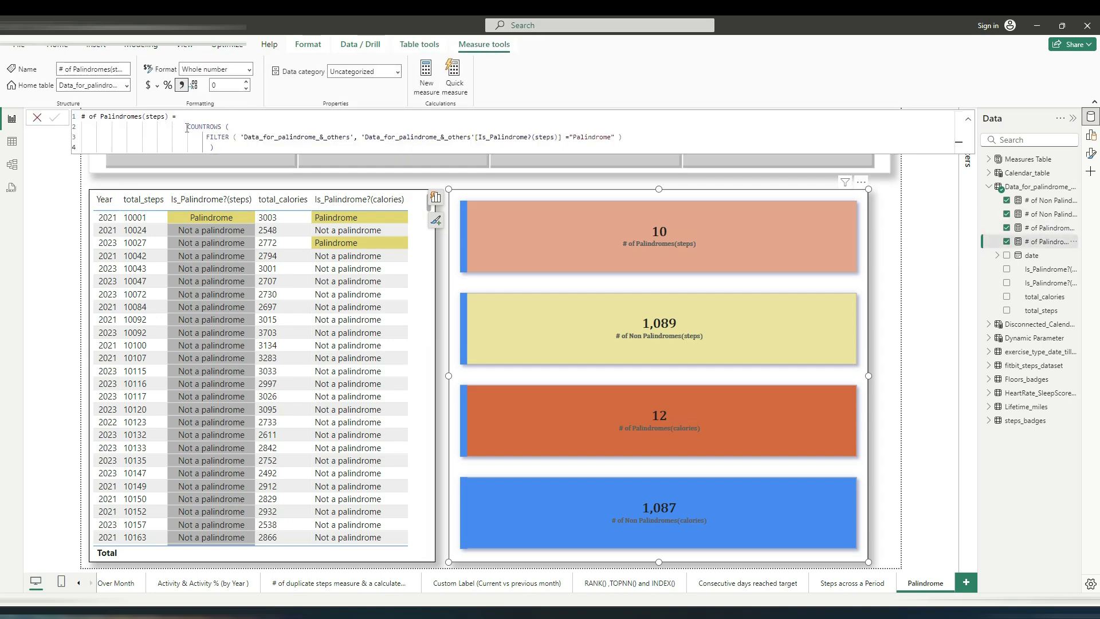
Examine the filter condition in the # of Palindromes(steps) measure and the formula of the # of Palindromes(calories) measure
{"action": "left_click_drag", "start_coordinate": [190, 126], "coordinate": [626, 136]}
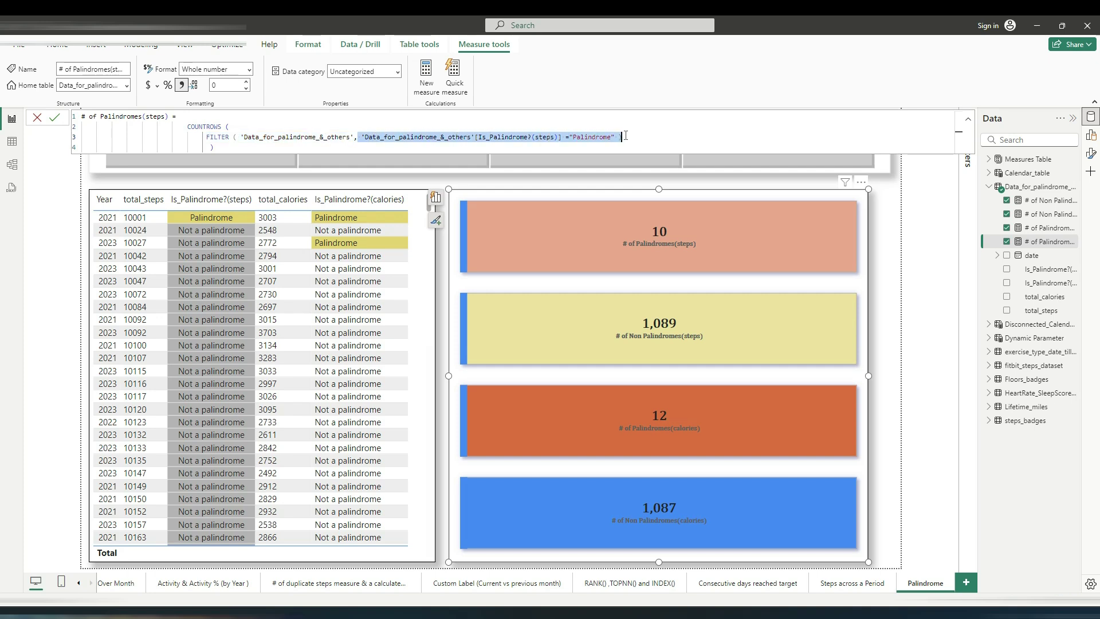
{"action": "left_click", "coordinate": [157, 119]}
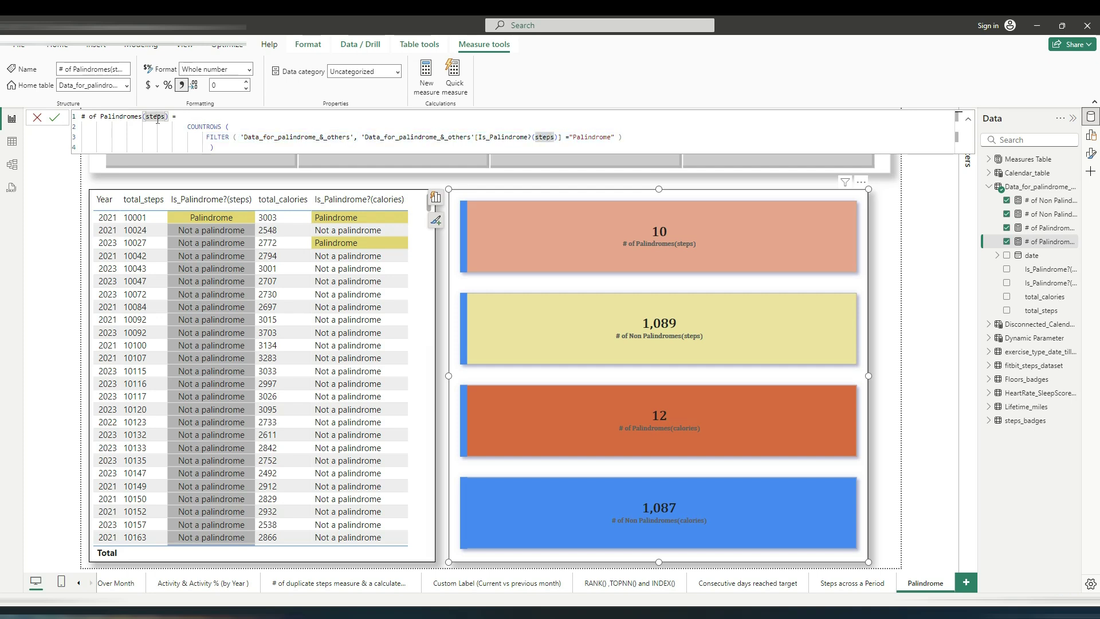
{"action": "left_click", "coordinate": [1054, 229]}
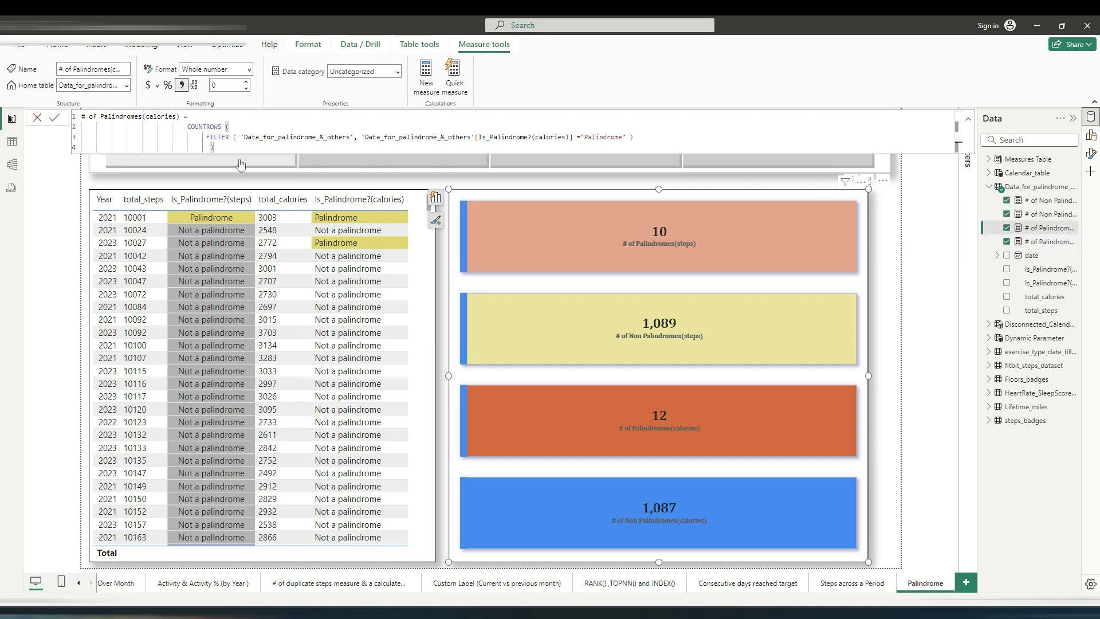
{"action": "left_click", "coordinate": [250, 138]}
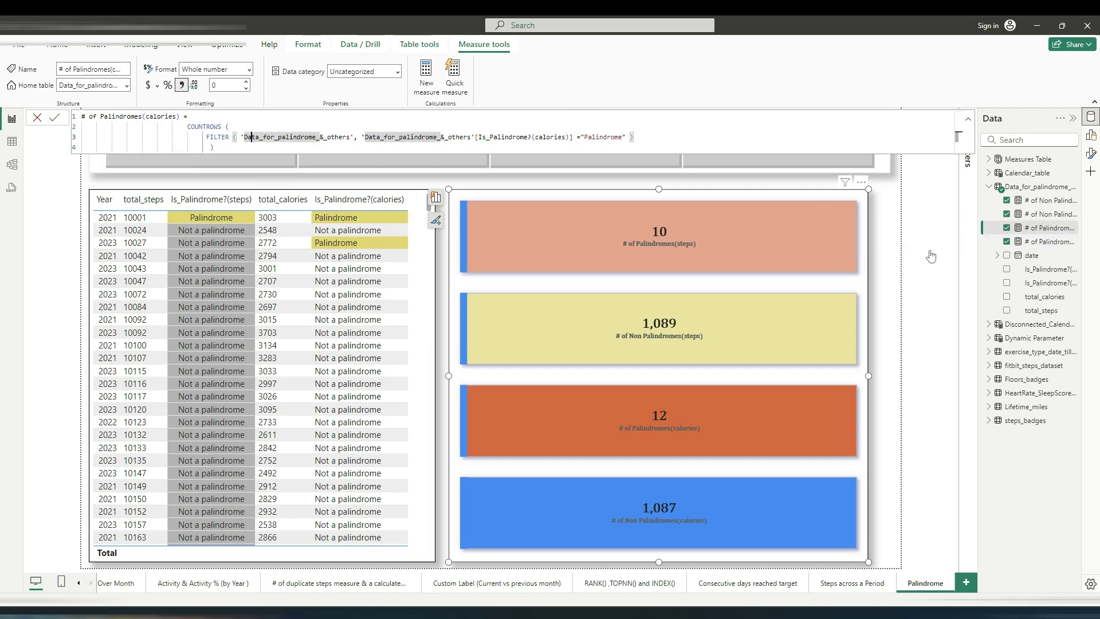
Examine the formulas of the # of Non Palindromes(steps) and # of Non Palindromes(calories) measures, and leave the formula editor without changes
{"action": "left_click", "coordinate": [1051, 214]}
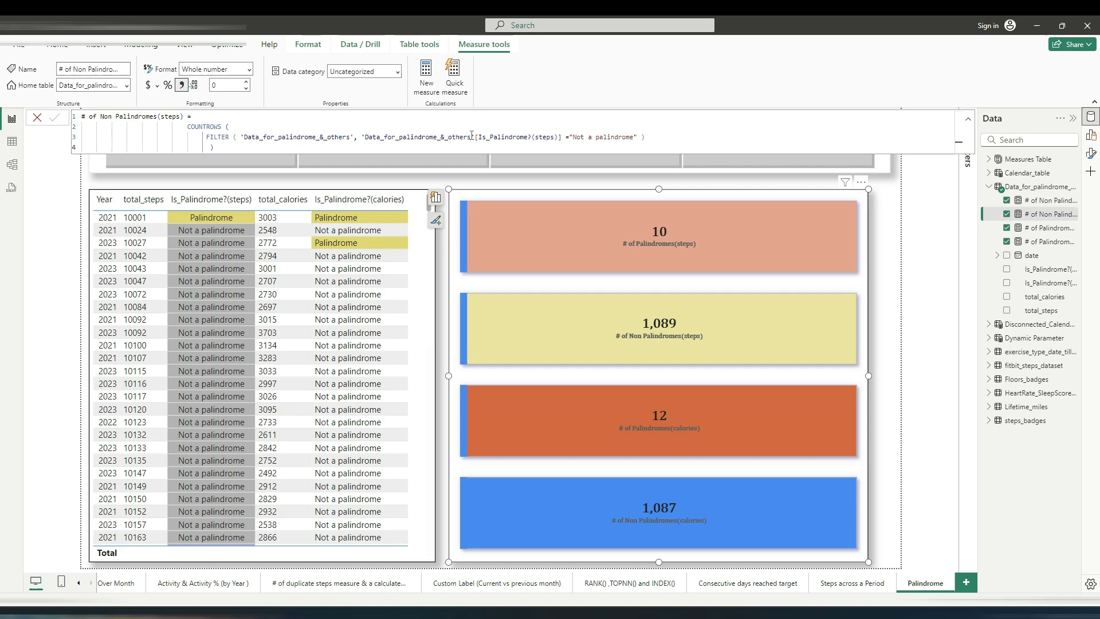
{"action": "left_click_drag", "start_coordinate": [362, 137], "coordinate": [661, 135]}
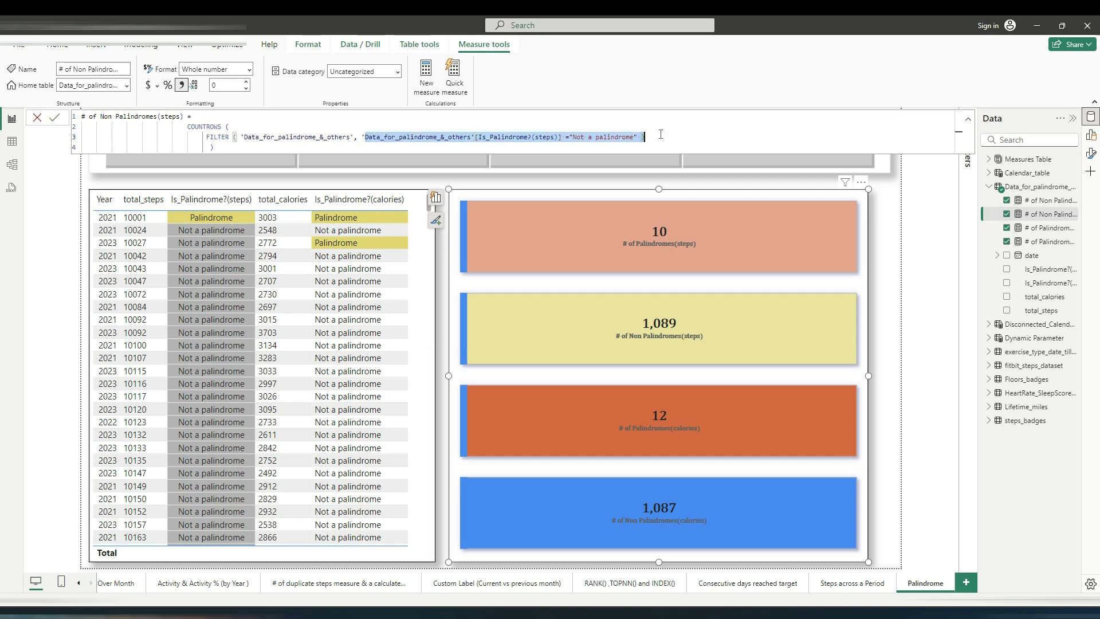
{"action": "left_click", "coordinate": [1051, 200]}
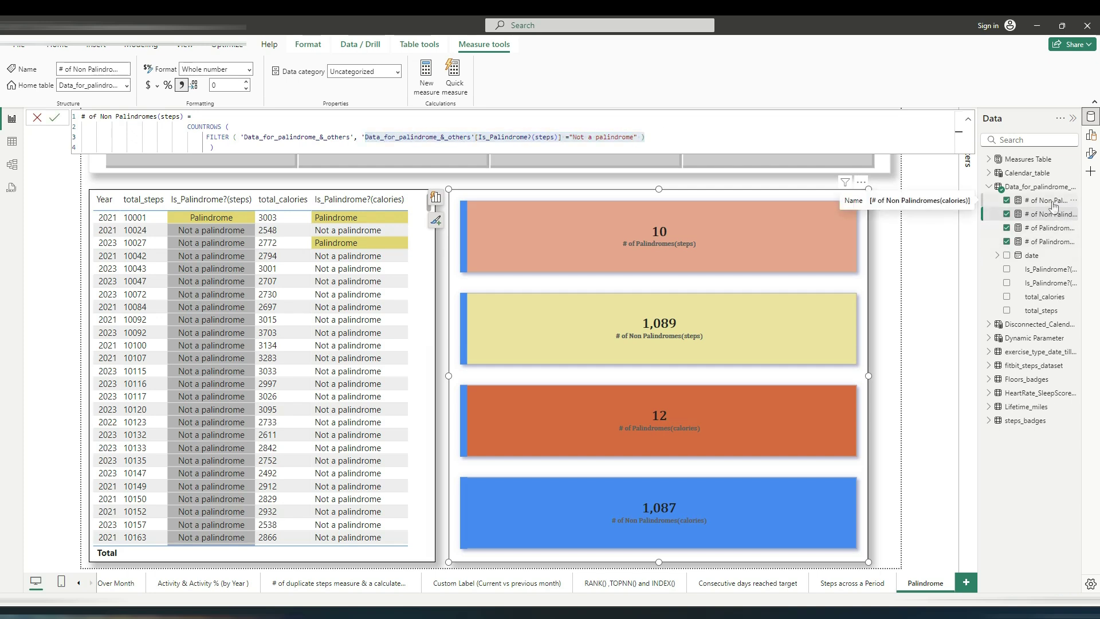
{"action": "left_click_drag", "start_coordinate": [361, 137], "coordinate": [664, 138]}
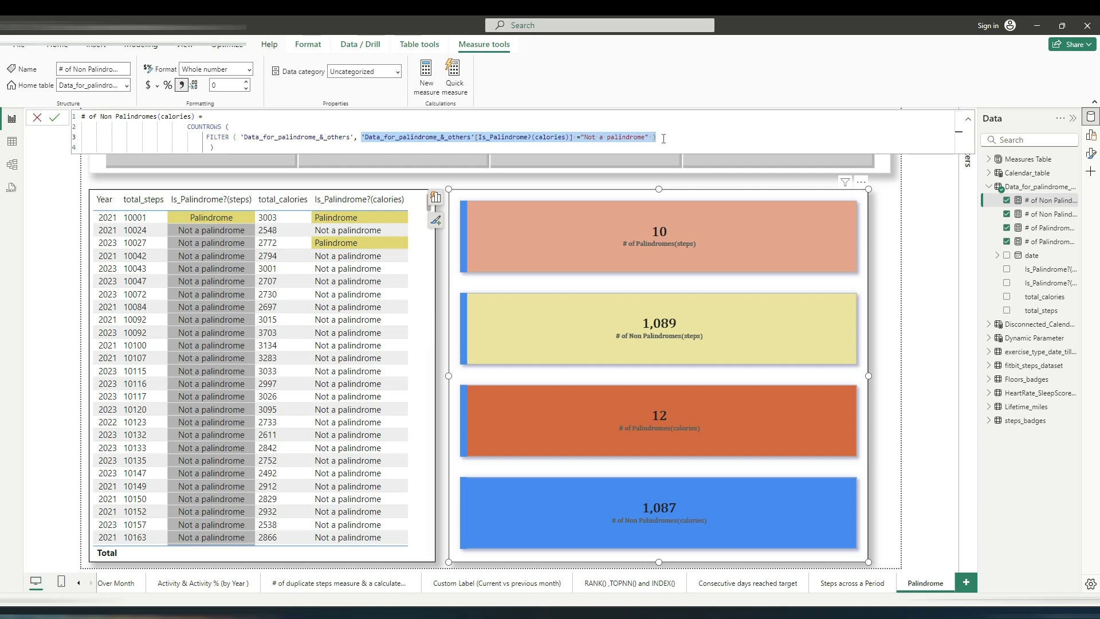
{"action": "left_click", "coordinate": [37, 118]}
{"action": "left_click", "coordinate": [875, 230]}
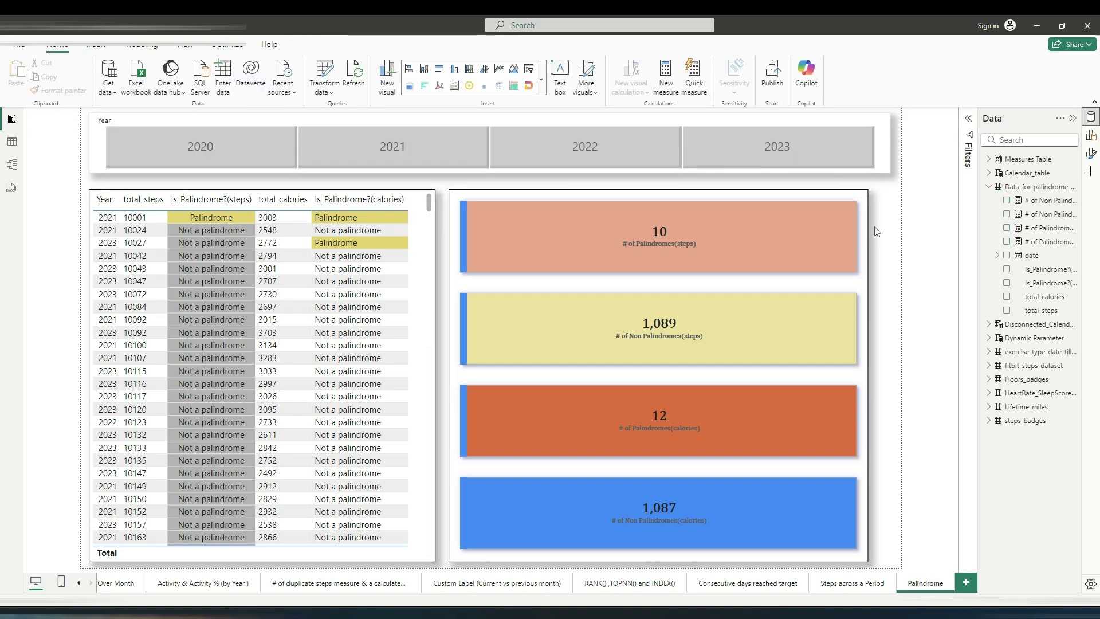
Widen the card visual until its right edge lines up with that of the Year slicer, and deselect it
{"action": "left_click", "coordinate": [867, 357]}
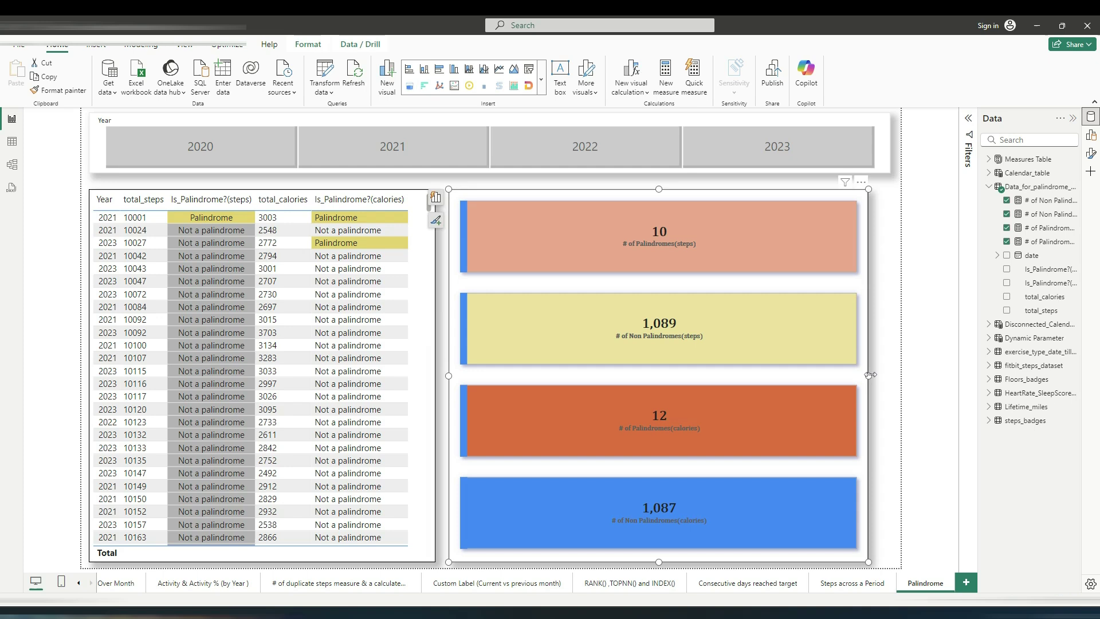
{"action": "left_click_drag", "start_coordinate": [869, 374], "coordinate": [890, 376]}
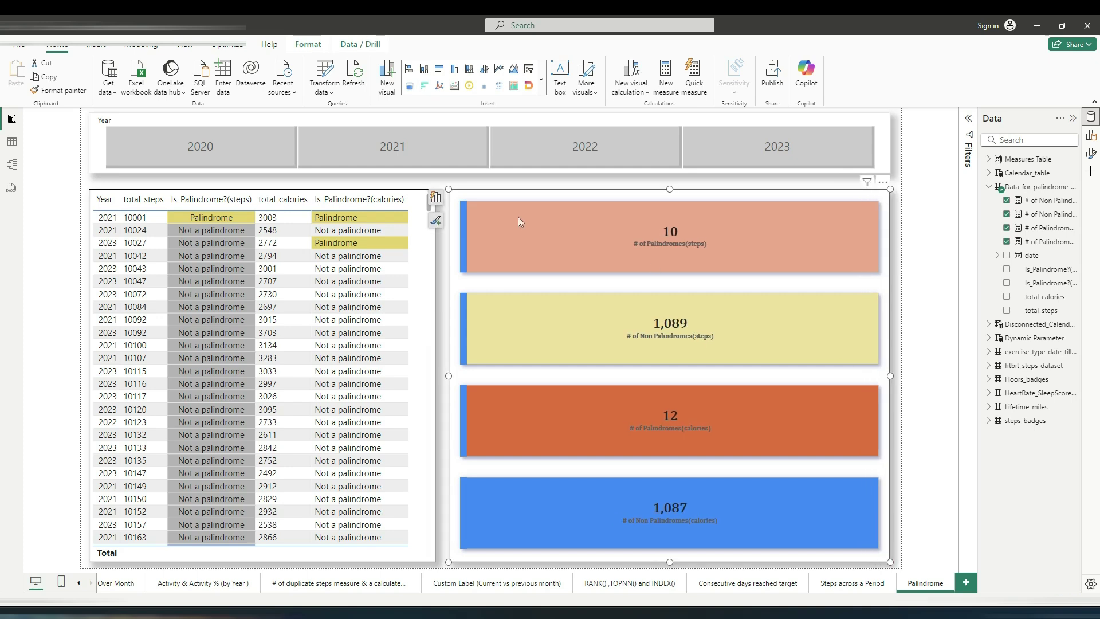
{"action": "left_click", "coordinate": [453, 187]}
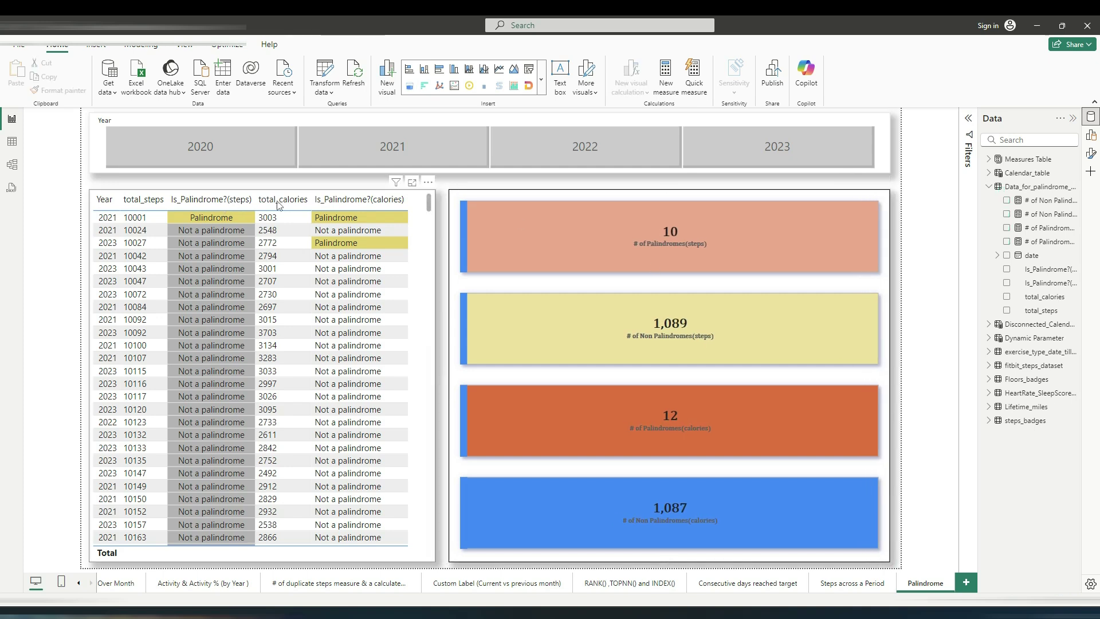
Filter the report page by 2021, 2022 and finally 2023 with the Year slicer, checking the table rows and palindrome counts
{"action": "left_click", "coordinate": [398, 157]}
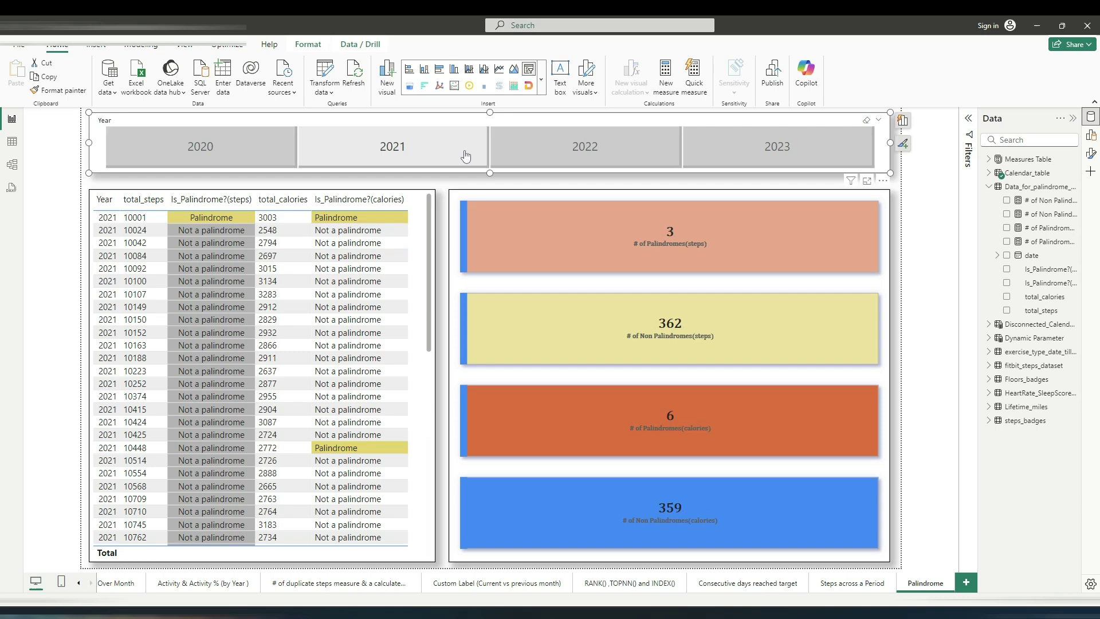
{"action": "left_click", "coordinate": [530, 156]}
{"action": "left_click_drag", "start_coordinate": [429, 240], "coordinate": [431, 559]}
{"action": "scroll", "coordinate": [424, 275], "scroll_direction": "down", "scroll_amount": 10}
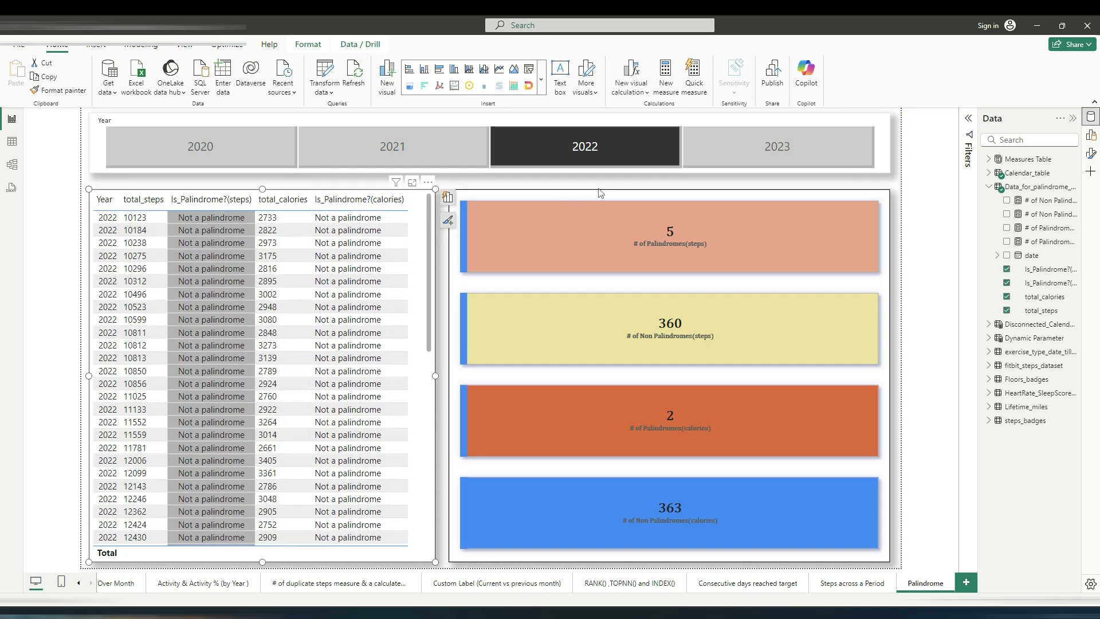
{"action": "left_click", "coordinate": [693, 164]}
{"action": "left_click", "coordinate": [645, 187]}
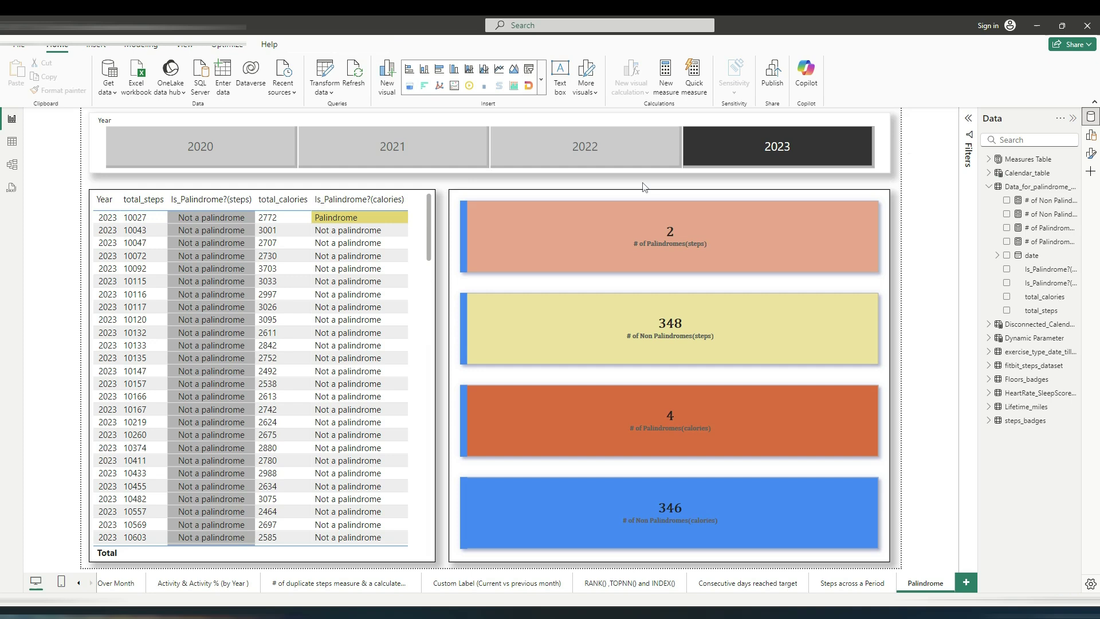